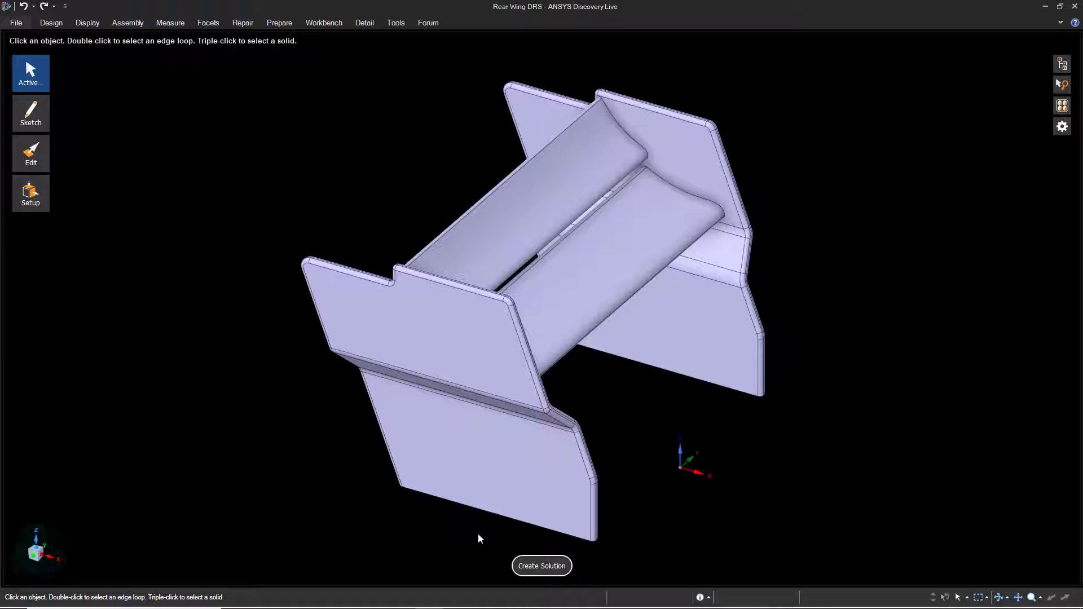
Create an external Air (20C) flow study, setting the enclosure's inlet direction and ground plane
{"action": "left_click", "coordinate": [543, 566]}
{"action": "left_click", "coordinate": [515, 491]}
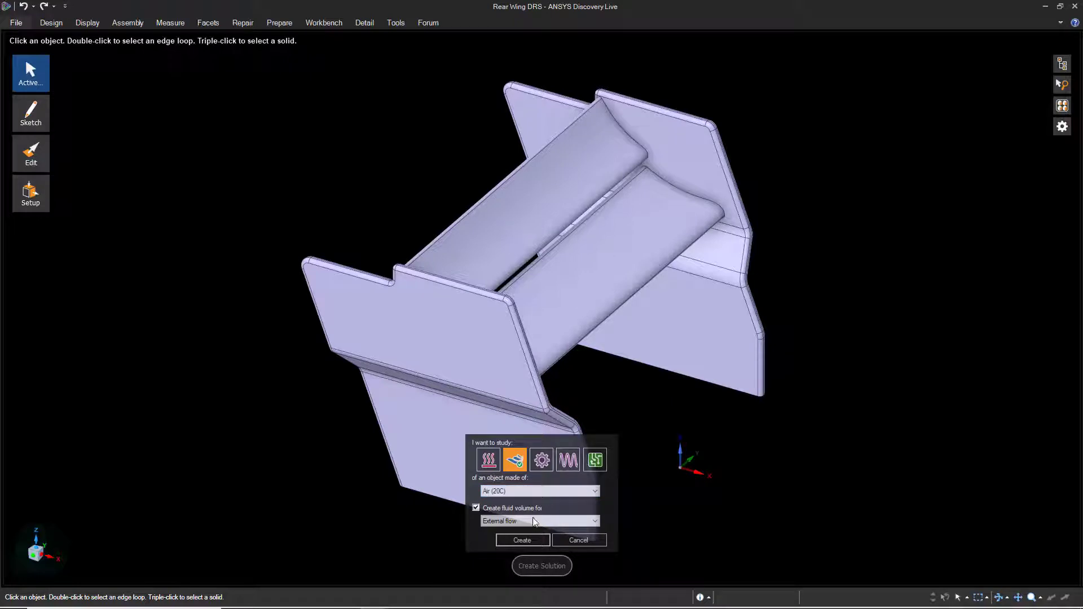
{"action": "left_click", "coordinate": [523, 541]}
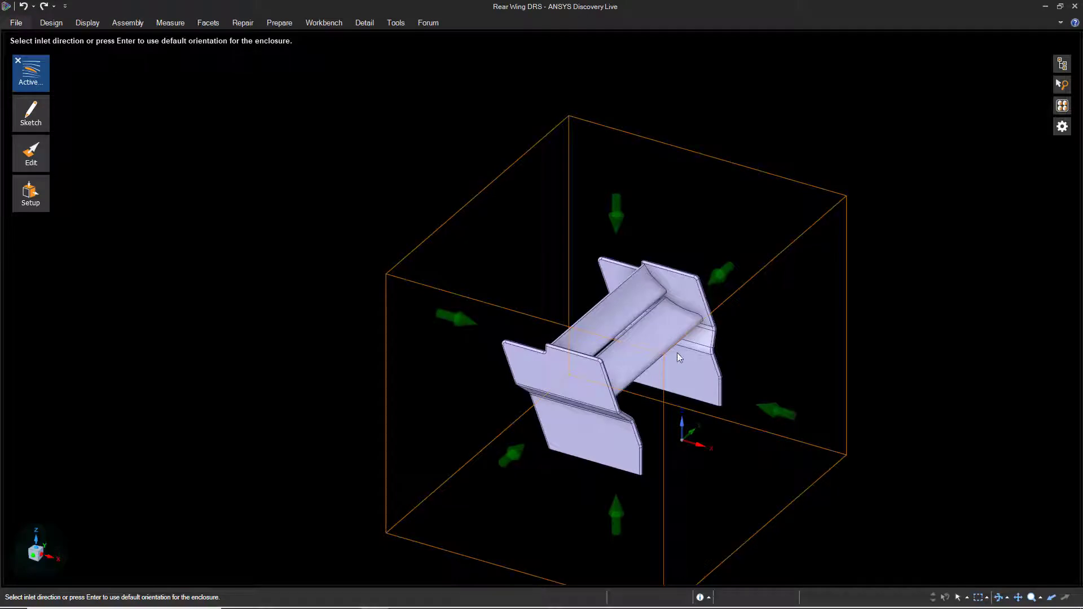
{"action": "left_click", "coordinate": [779, 413]}
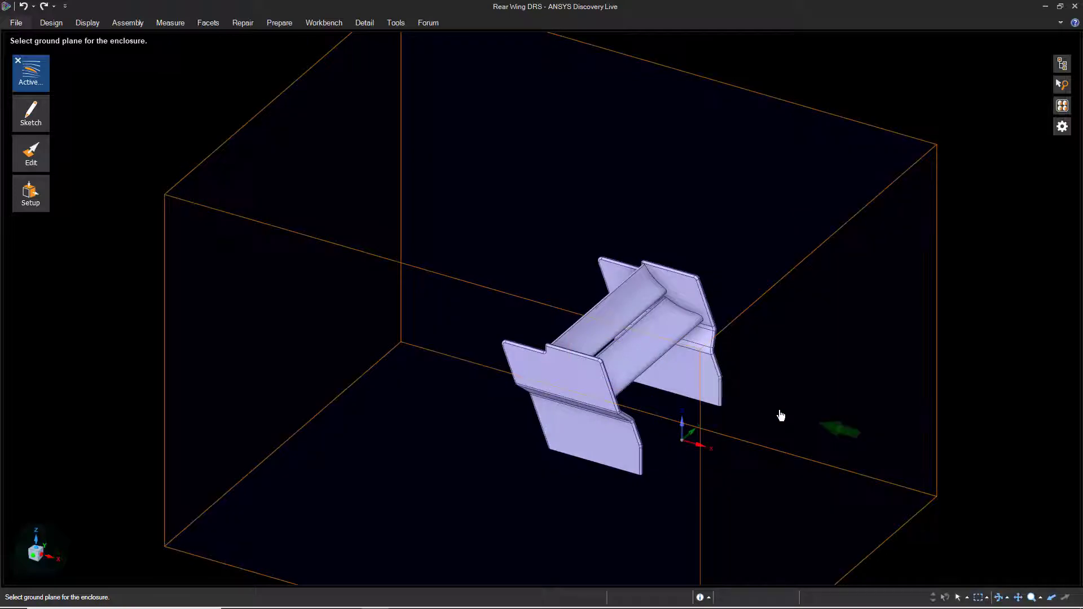
{"action": "left_click", "coordinate": [782, 513]}
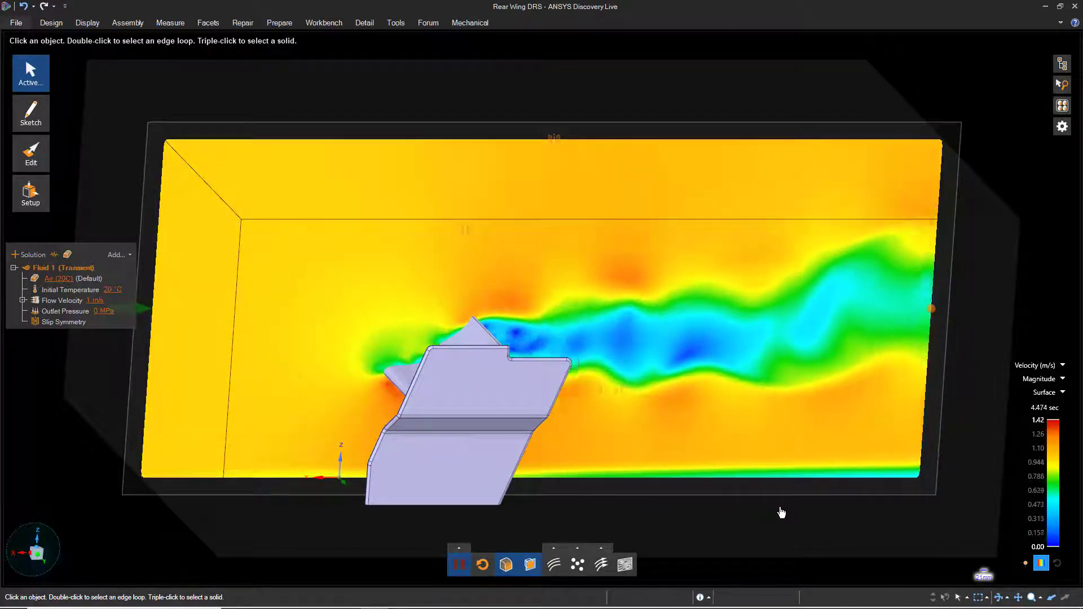
Pause the simulation and change the inlet flow velocity to 85 m/s
{"action": "key", "text": "h"}
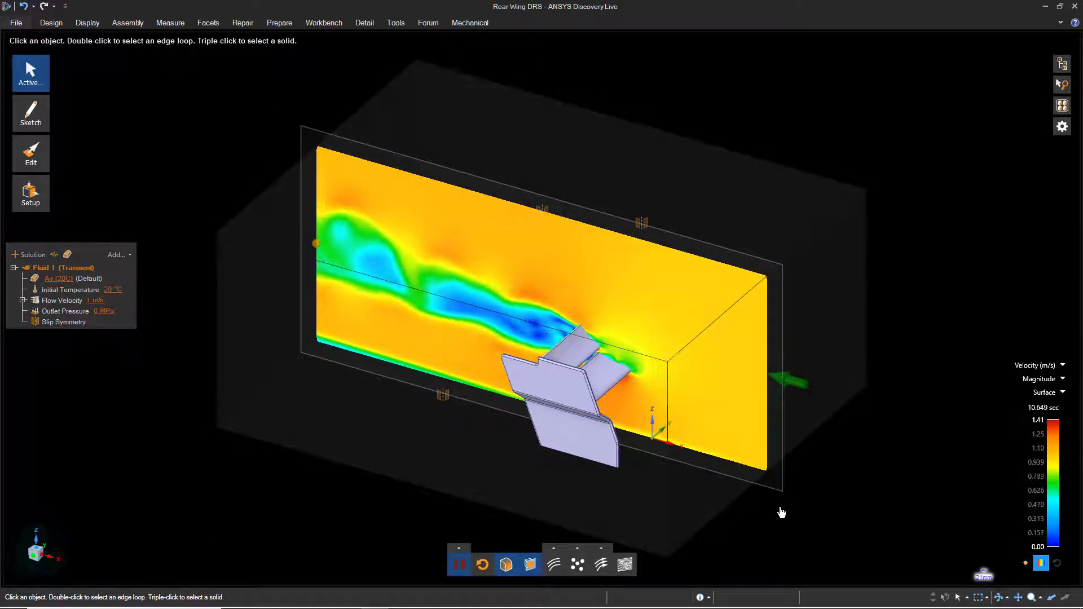
{"action": "left_click", "coordinate": [461, 565]}
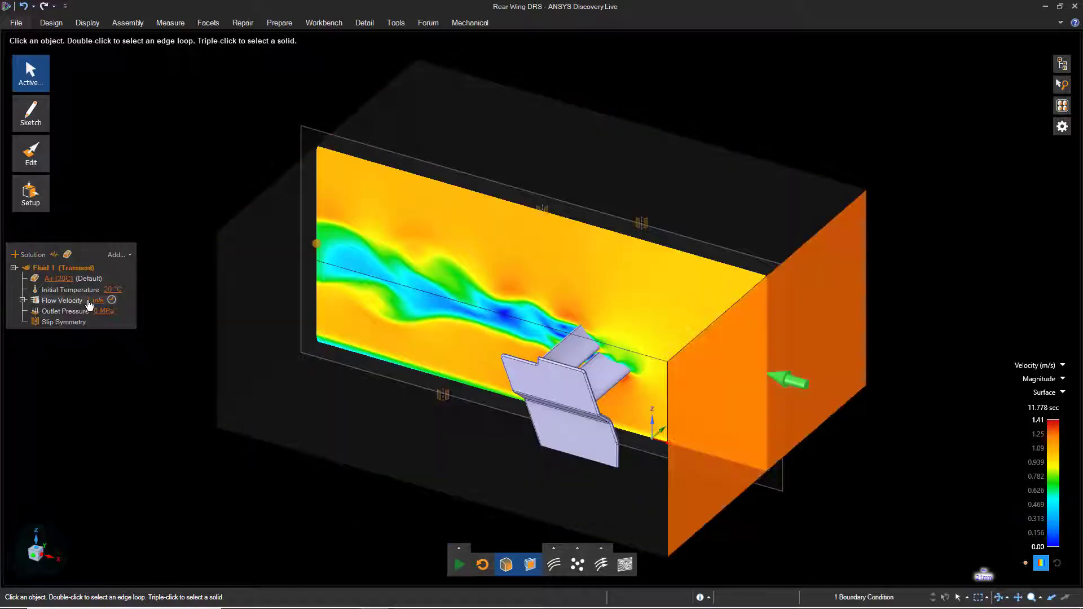
{"action": "left_click", "coordinate": [105, 311]}
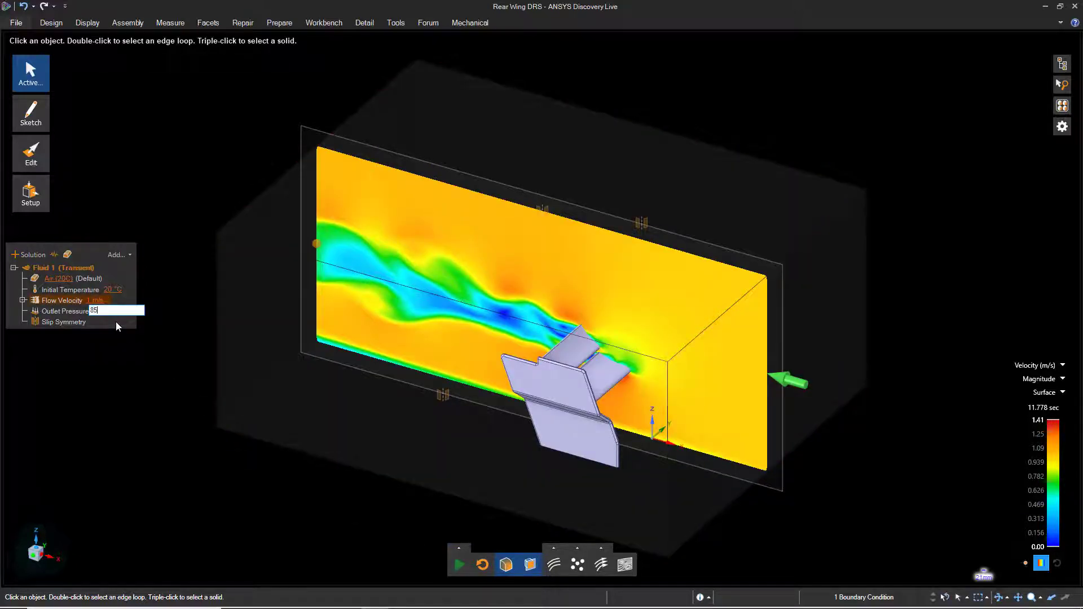
{"action": "key", "text": "Return"}
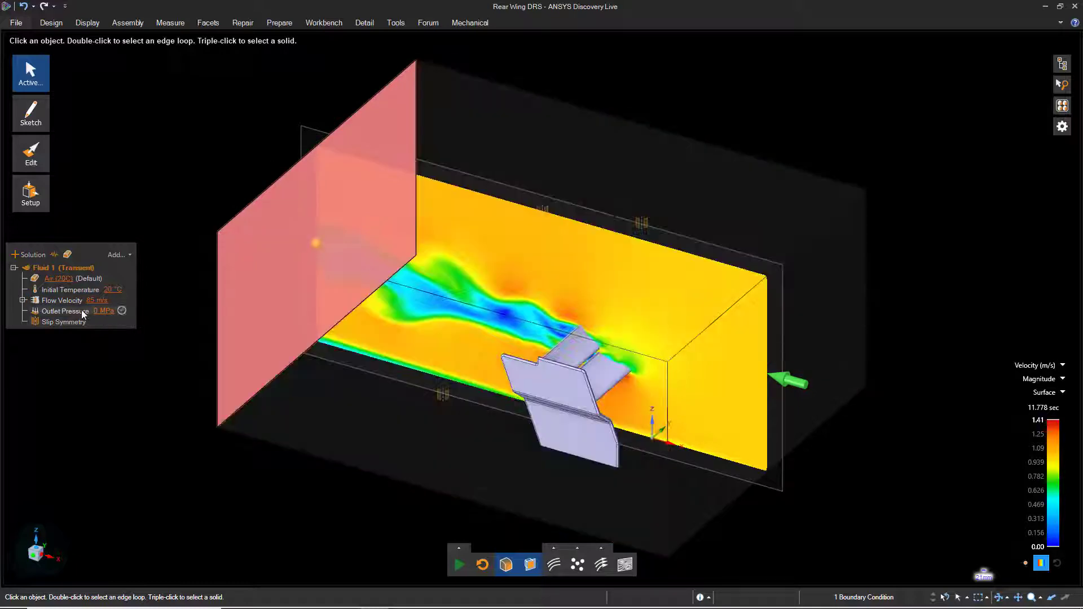
Extend the 0 MPa Outlet Pressure condition to four enclosure faces
{"action": "right_click", "coordinate": [82, 311]}
{"action": "left_click", "coordinate": [108, 329]}
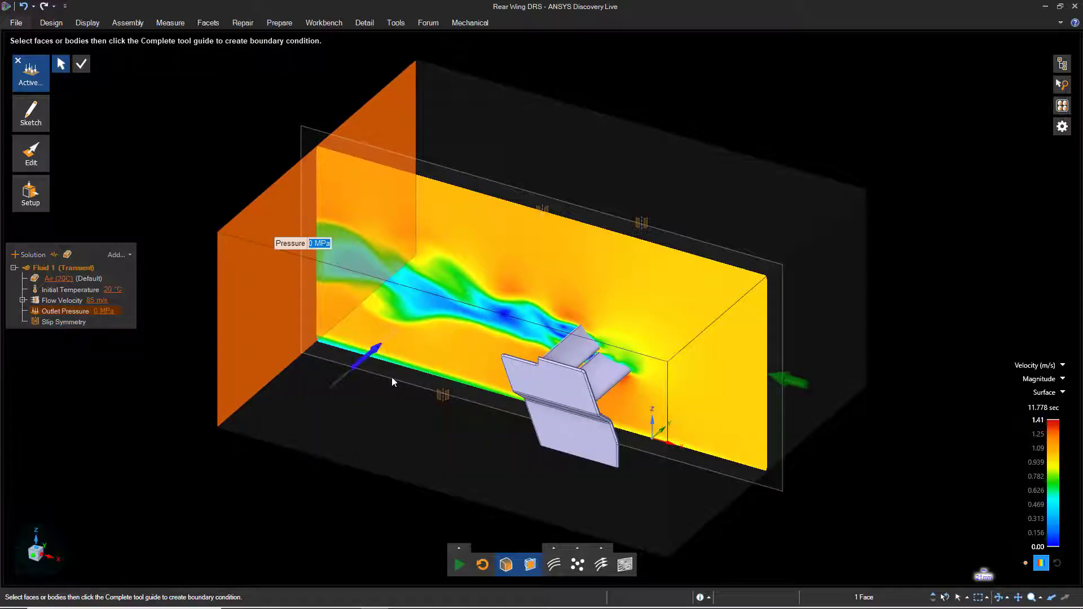
{"action": "left_click", "coordinate": [387, 346], "text": "ctrl"}
{"action": "left_click", "coordinate": [474, 271], "text": "ctrl"}
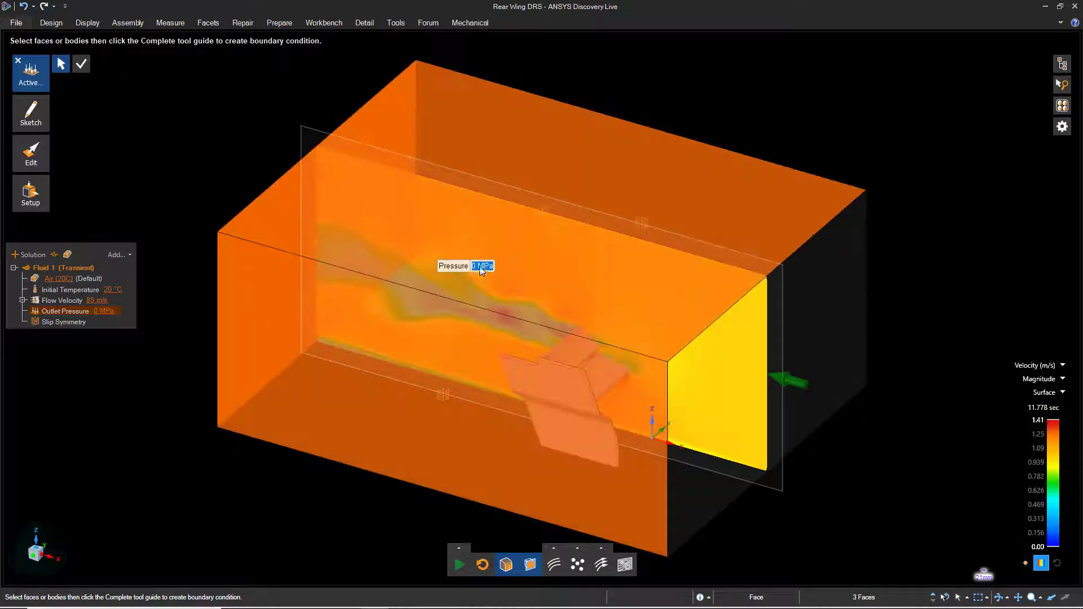
{"action": "middle_click_drag", "start_coordinate": [474, 270], "coordinate": [771, 233]}
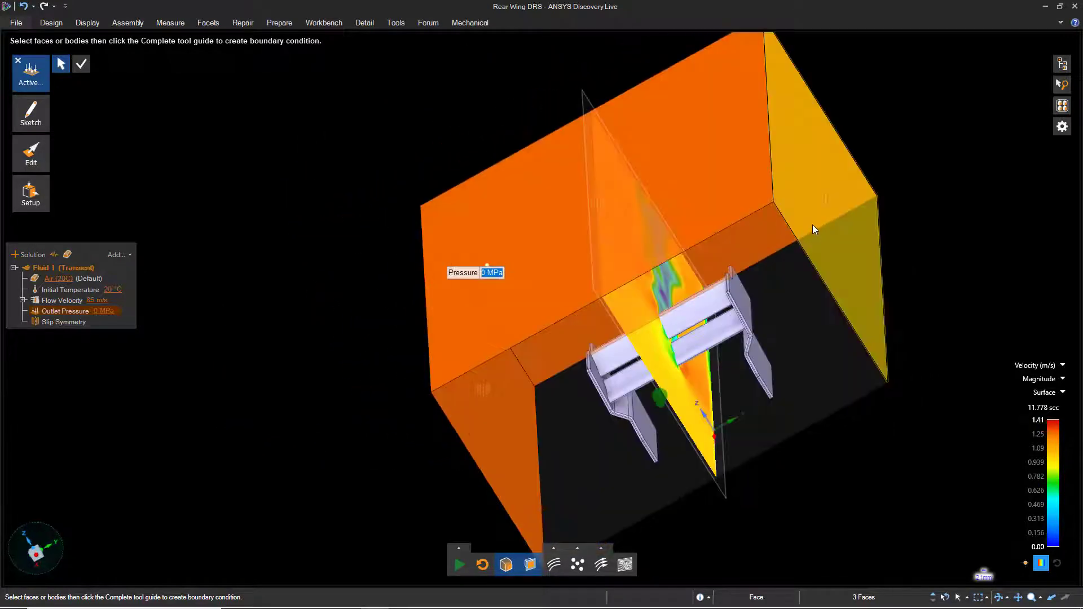
{"action": "left_click", "coordinate": [813, 224], "text": "ctrl"}
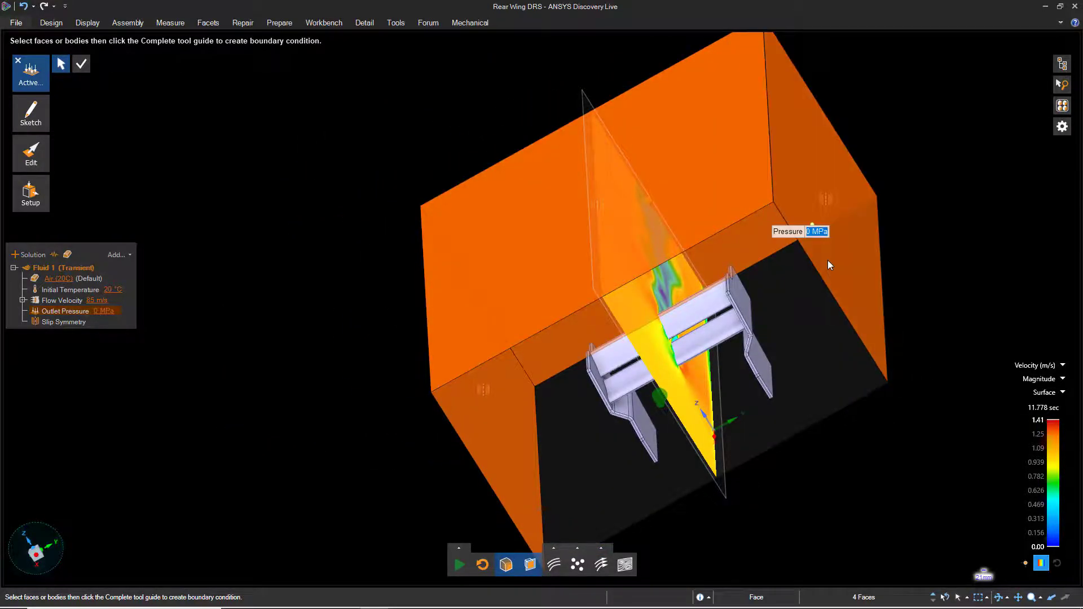
{"action": "key", "text": "Return"}
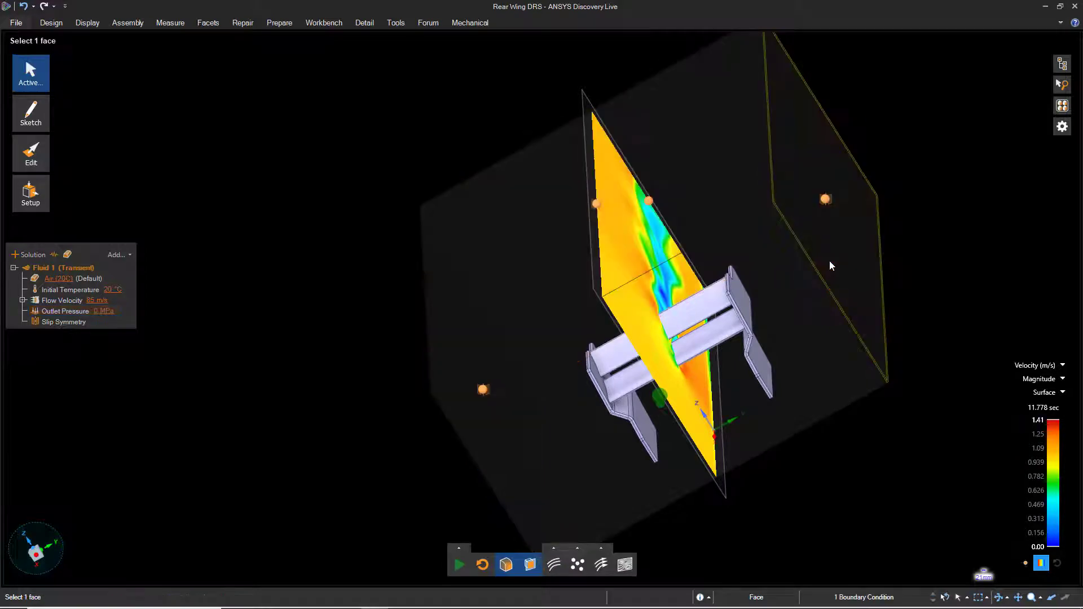
{"action": "key", "text": "h"}
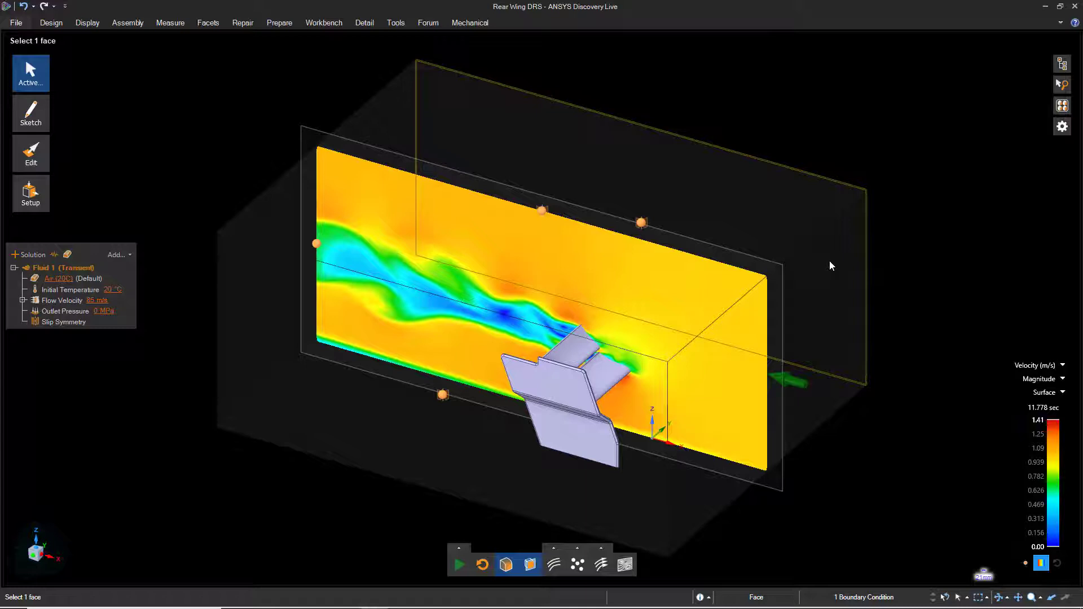
Relocate the Slip Symmetry condition to one side wall of the enclosure
{"action": "key", "text": "Escape"}
{"action": "right_click", "coordinate": [80, 323]}
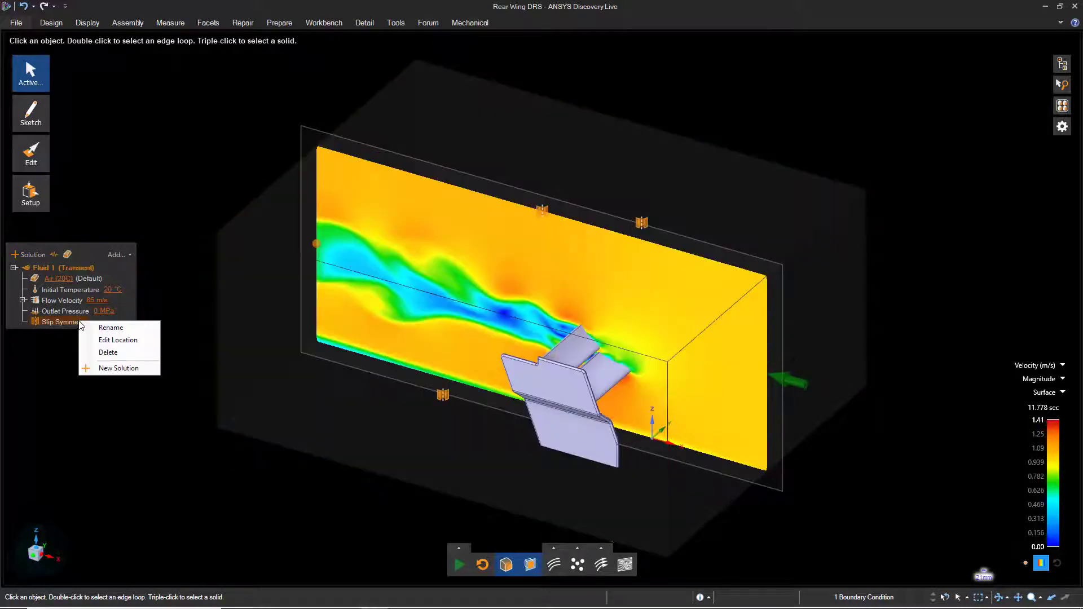
{"action": "left_click", "coordinate": [115, 340]}
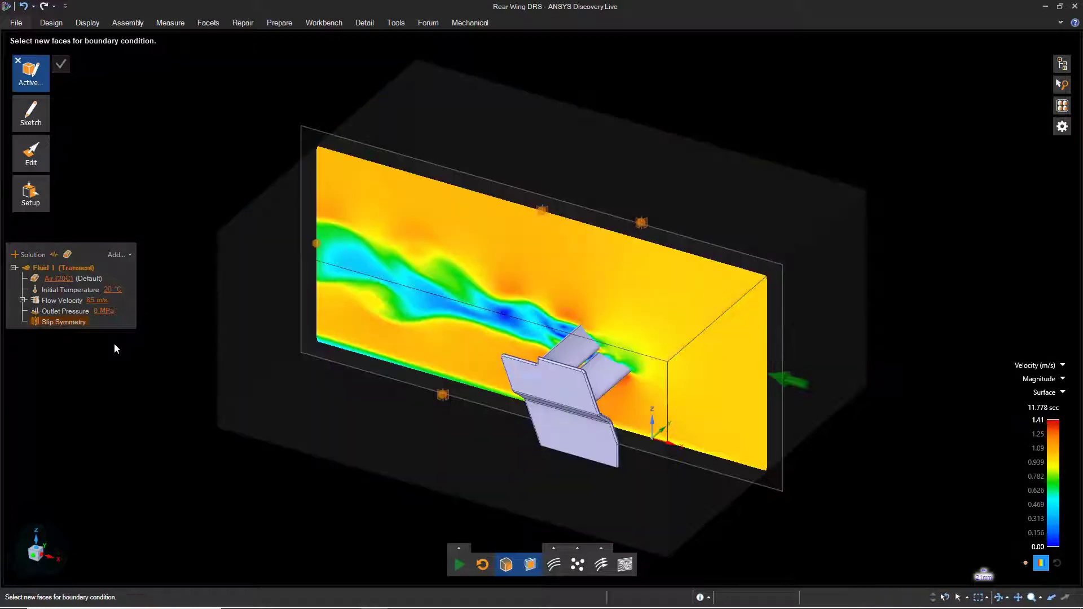
{"action": "middle_click_drag", "start_coordinate": [429, 265], "coordinate": [520, 103]}
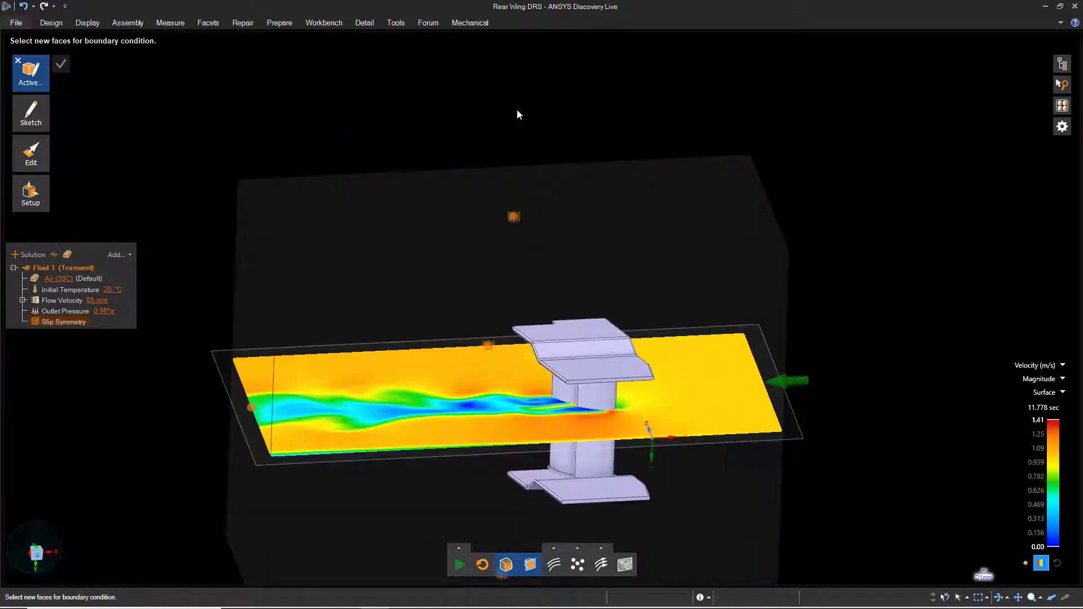
{"action": "left_click", "coordinate": [467, 327]}
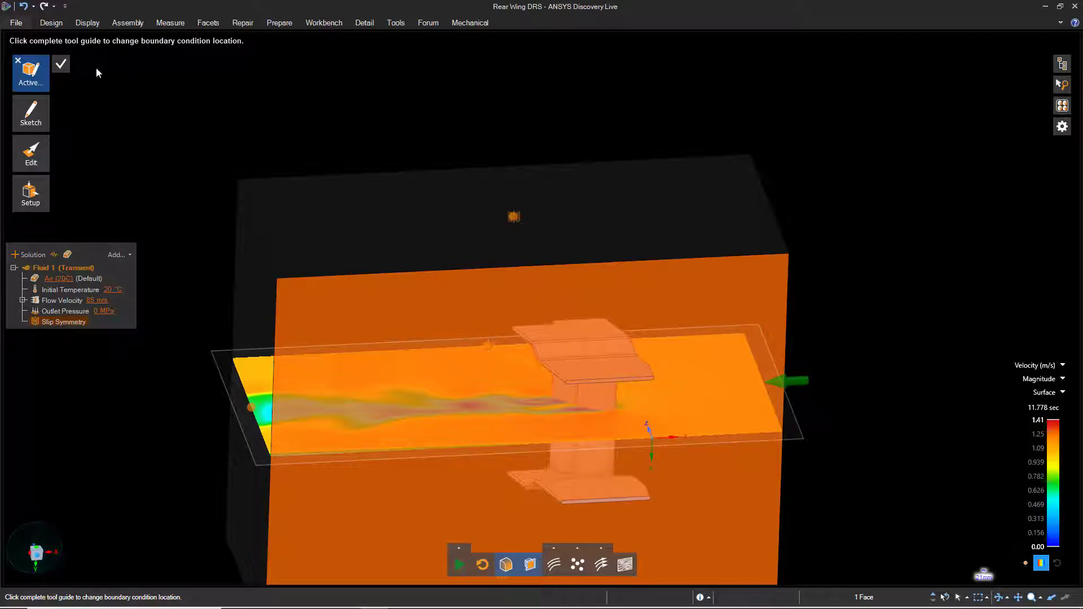
{"action": "left_click", "coordinate": [61, 65]}
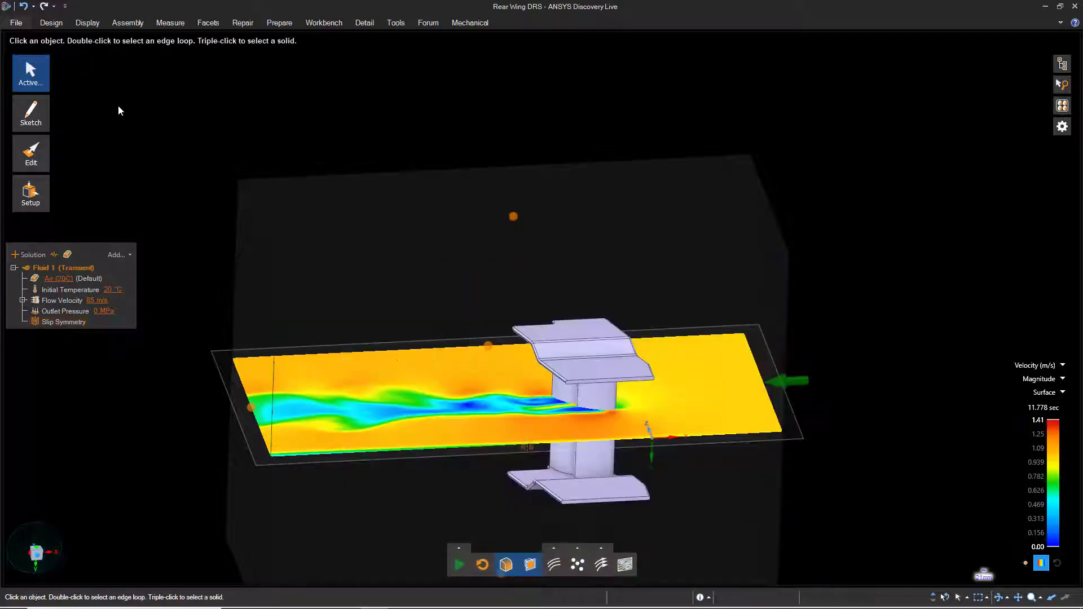
Pull both side faces of the enclosure together to change its width
{"action": "key", "text": "h"}
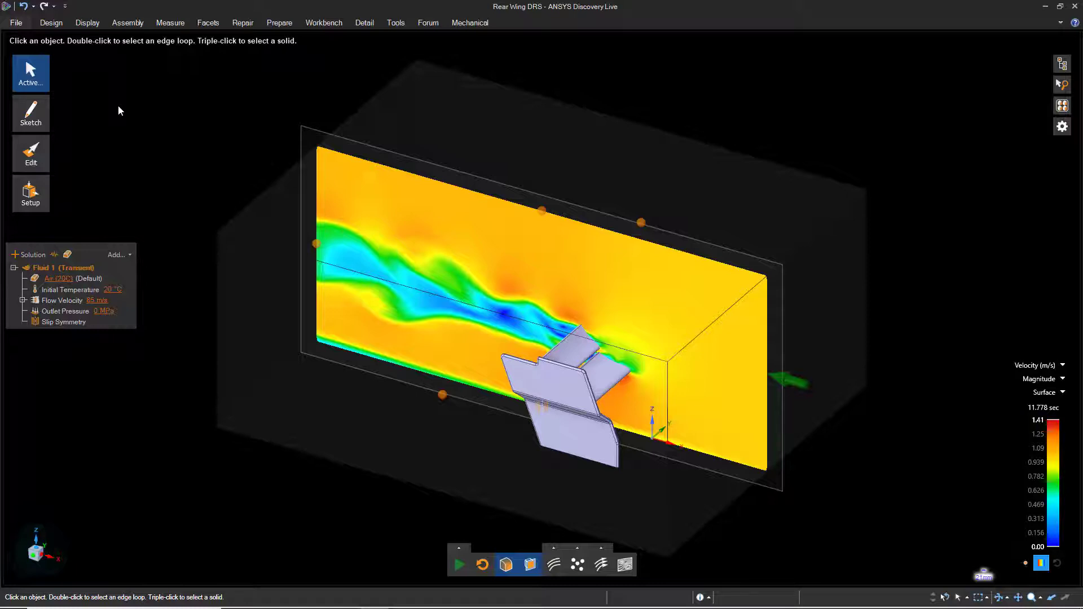
{"action": "right_click", "coordinate": [118, 106]}
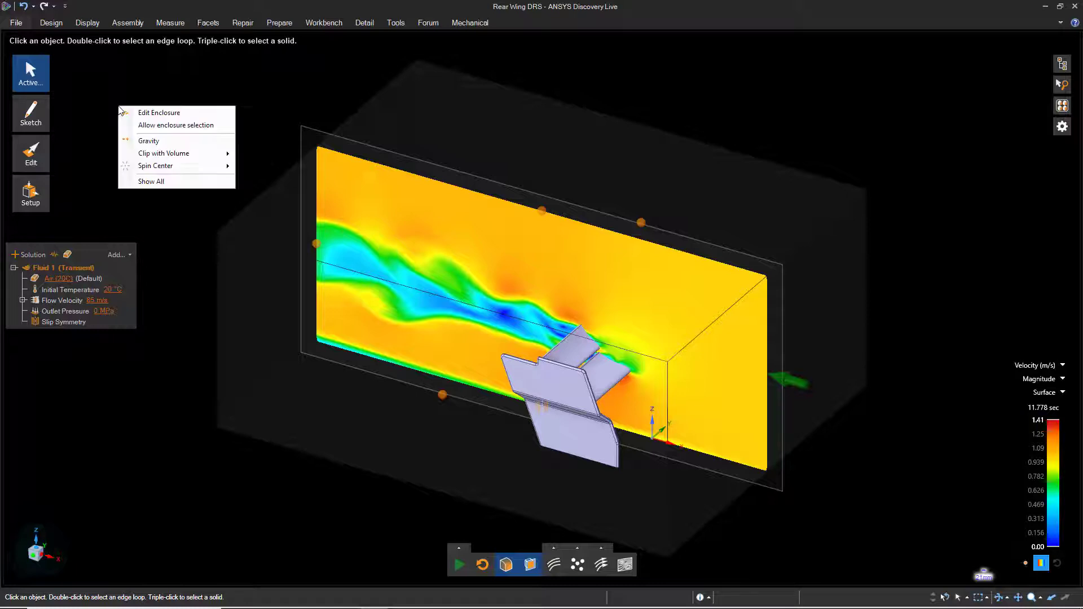
{"action": "left_click", "coordinate": [151, 110]}
{"action": "left_click", "coordinate": [412, 373]}
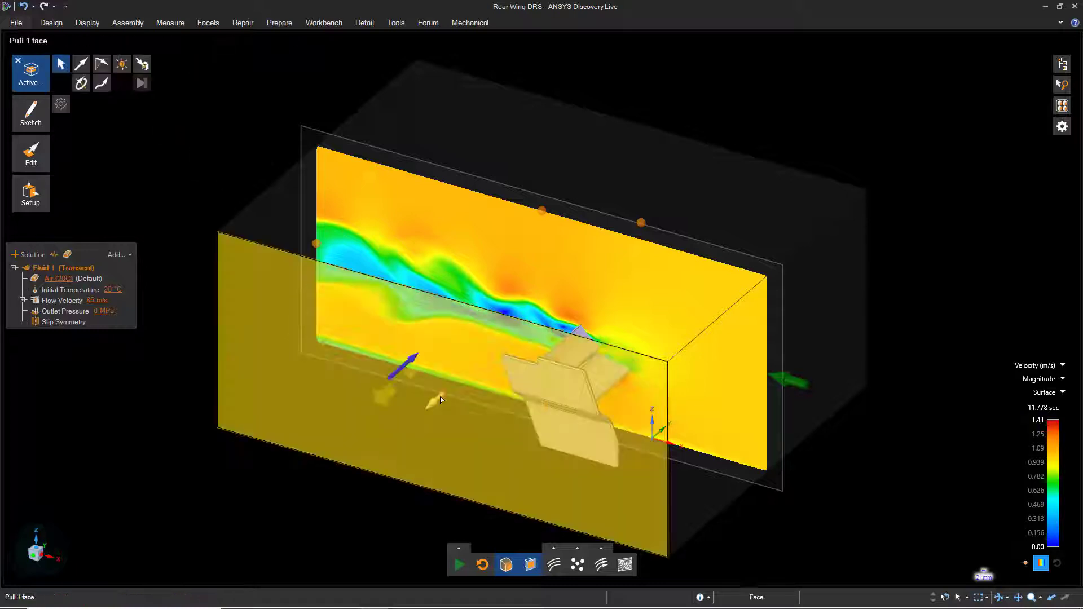
{"action": "key", "text": "ctrl"}
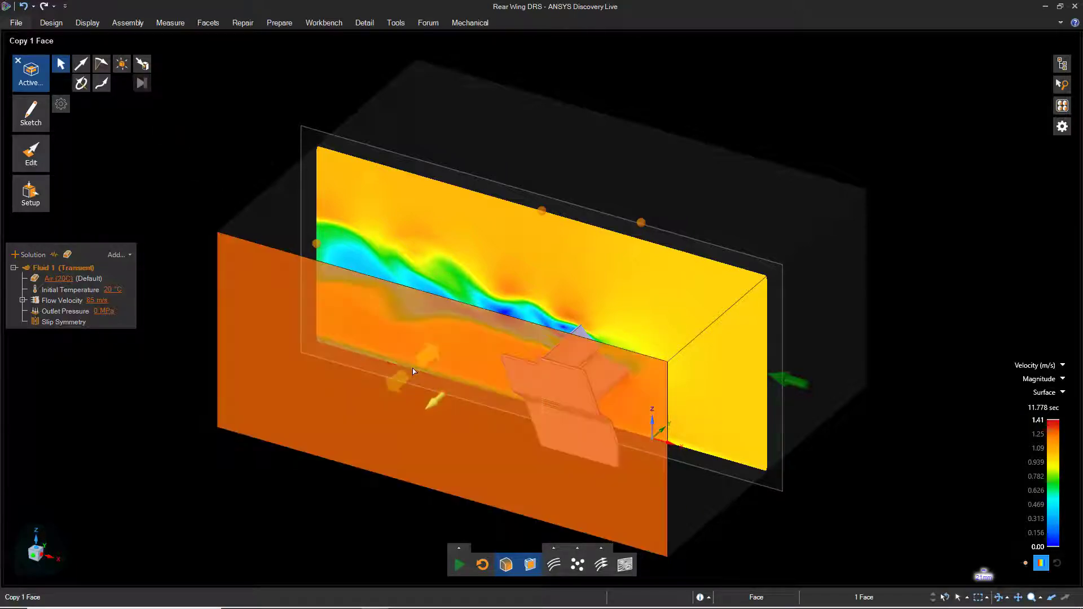
{"action": "middle_click_drag", "start_coordinate": [413, 373], "coordinate": [308, 370]}
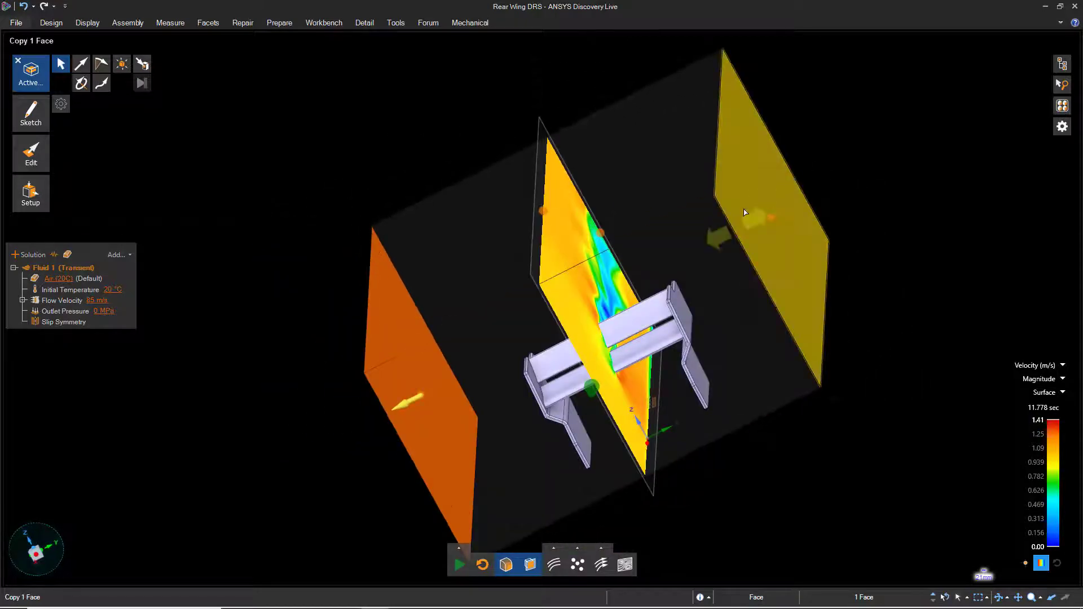
{"action": "left_click", "coordinate": [728, 226], "text": "ctrl"}
{"action": "middle_click_drag", "start_coordinate": [728, 225], "coordinate": [843, 169]}
{"action": "mouse_move", "coordinate": [799, 211]}
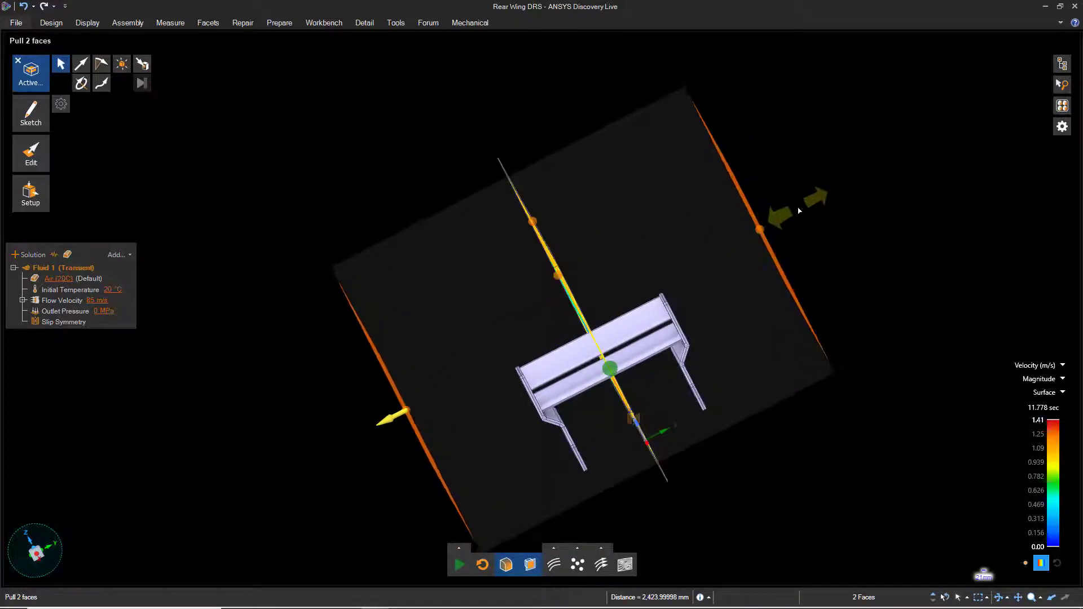
{"action": "left_click_drag", "start_coordinate": [799, 210], "coordinate": [880, 194]}
{"action": "left_click", "coordinate": [843, 278]}
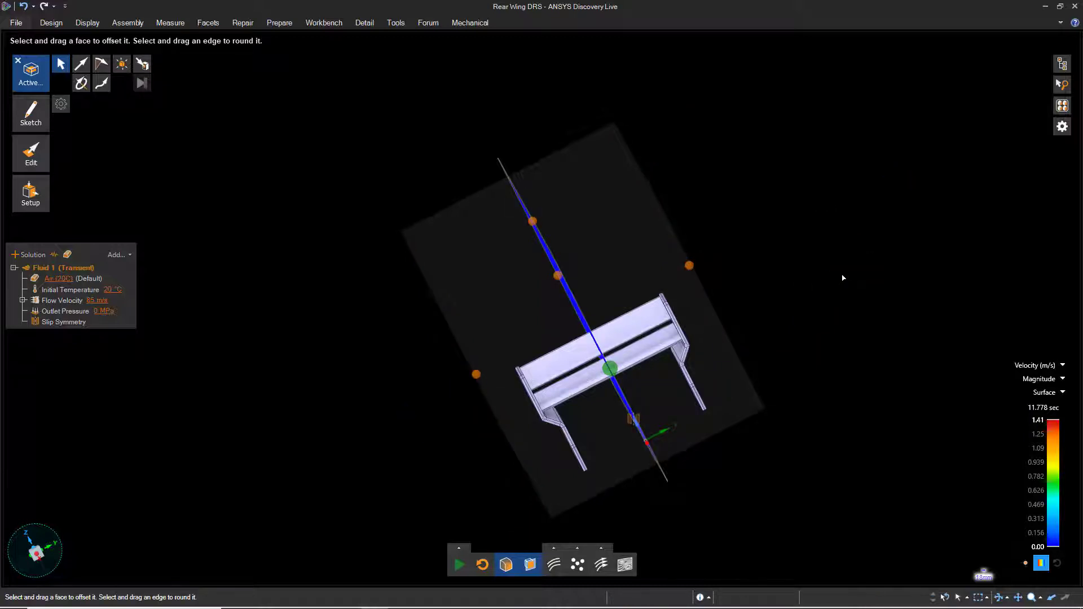
Pull the enclosure's right end, top and left end faces toward the wing
{"action": "middle_click_drag", "start_coordinate": [766, 244], "coordinate": [836, 306]}
{"action": "left_click", "coordinate": [838, 308]}
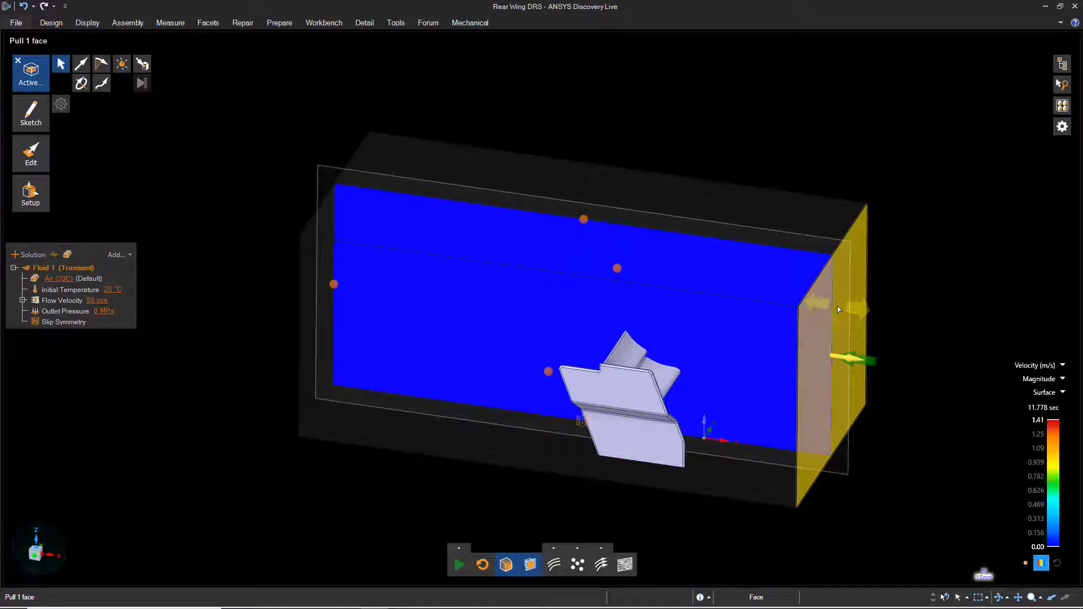
{"action": "left_click_drag", "start_coordinate": [918, 351], "coordinate": [828, 339]}
{"action": "left_click", "coordinate": [644, 181]}
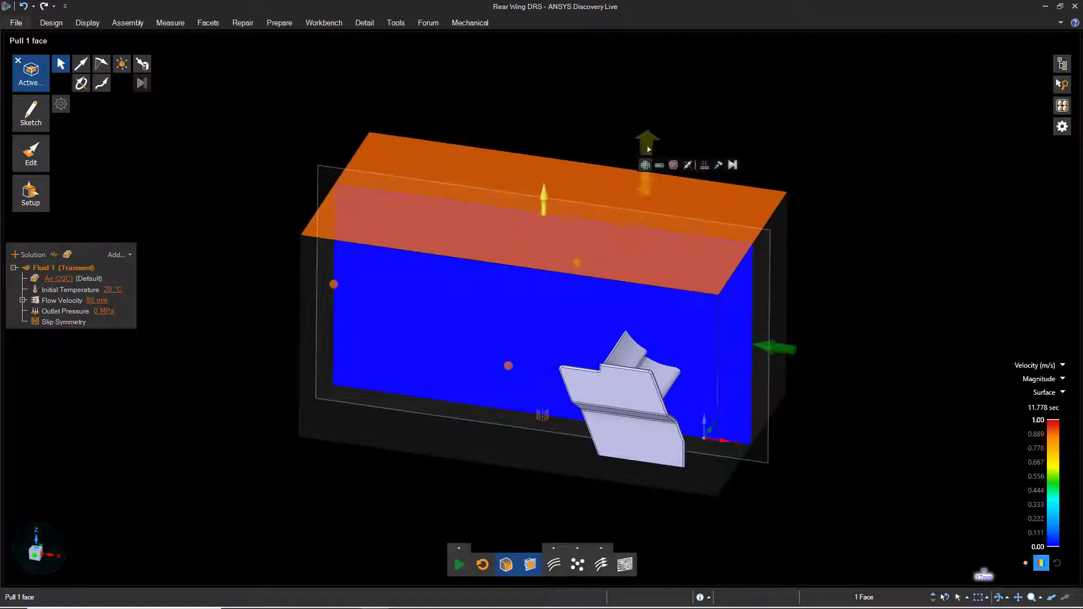
{"action": "left_click_drag", "start_coordinate": [648, 149], "coordinate": [724, 167]}
{"action": "middle_click_drag", "start_coordinate": [723, 167], "coordinate": [395, 293]}
{"action": "left_click", "coordinate": [375, 298]}
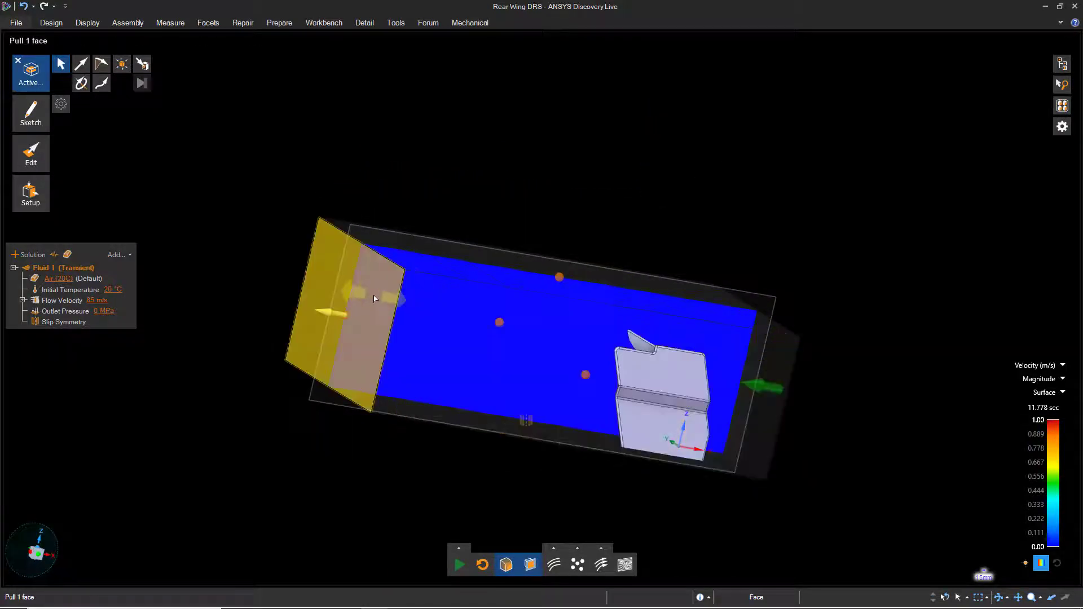
{"action": "left_click_drag", "start_coordinate": [376, 298], "coordinate": [545, 348]}
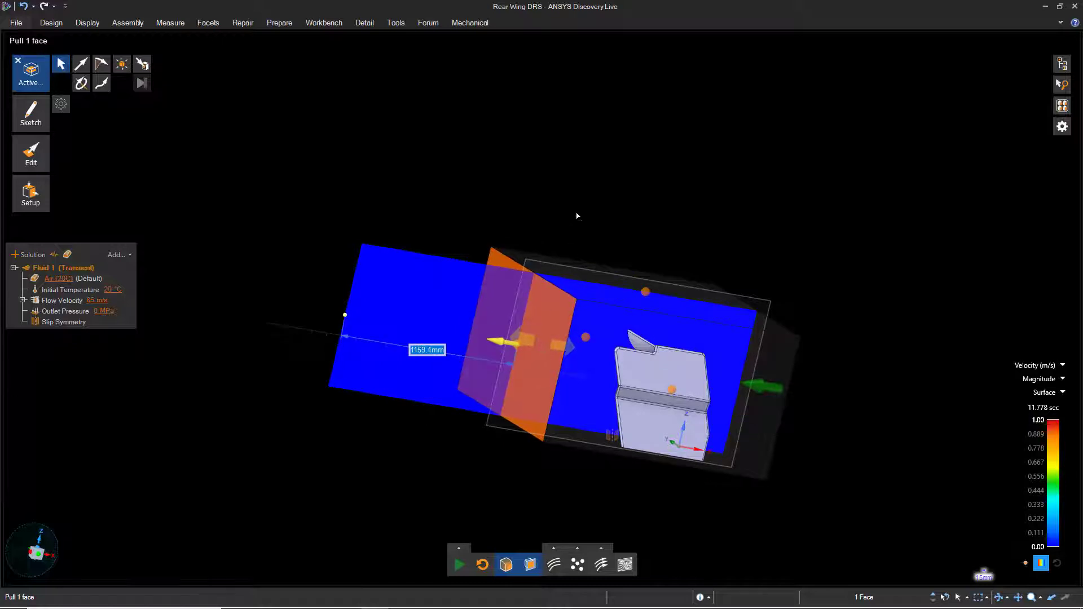
{"action": "left_click", "coordinate": [20, 62]}
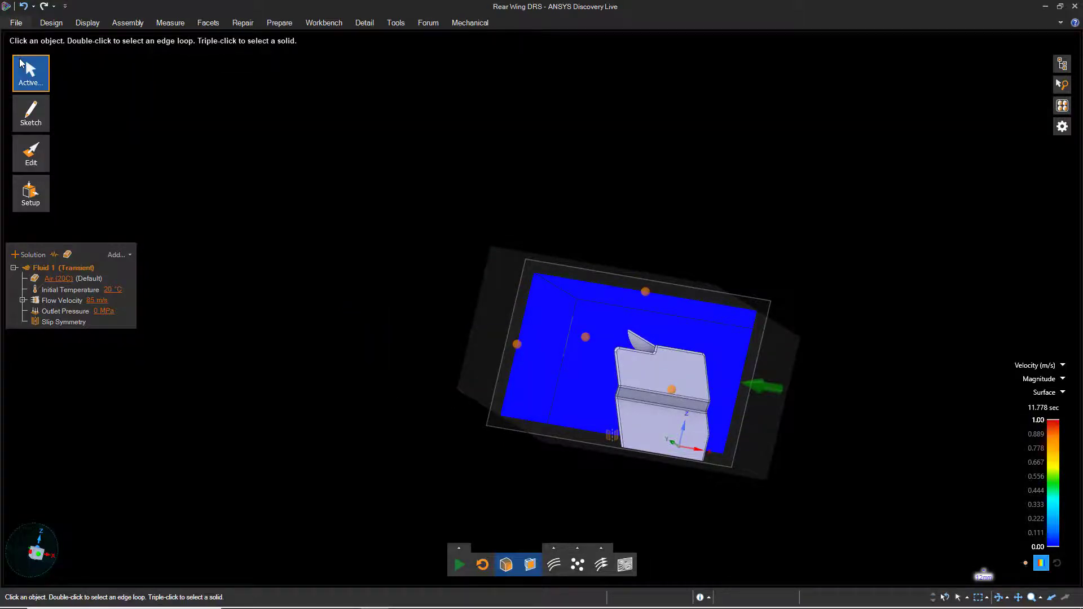
Hide the enclosure body and return to the home view of the wing
{"action": "mouse_move", "coordinate": [1057, 66]}
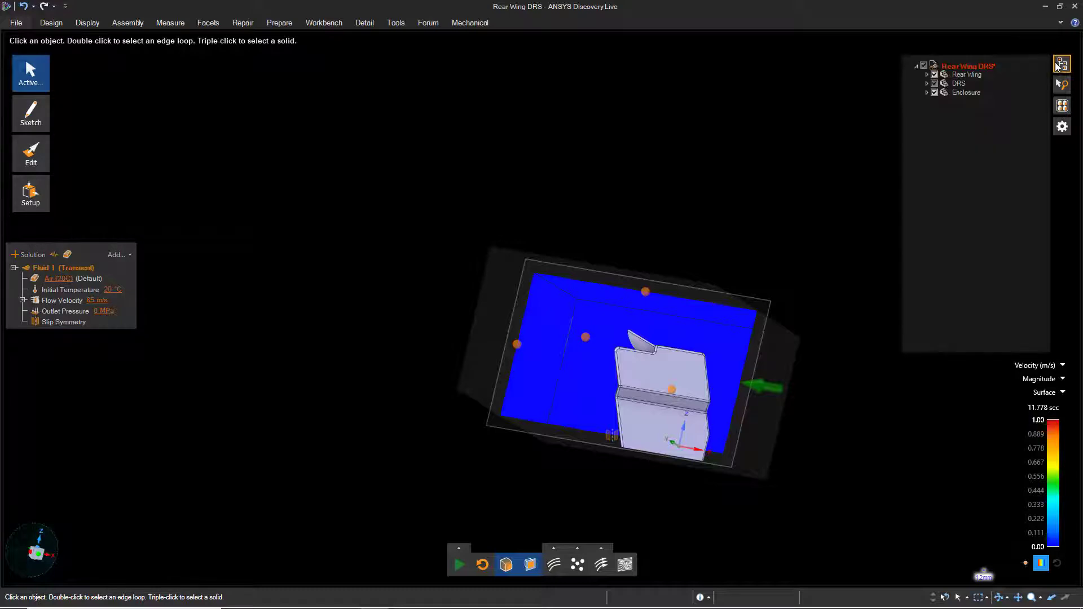
{"action": "left_click", "coordinate": [934, 93]}
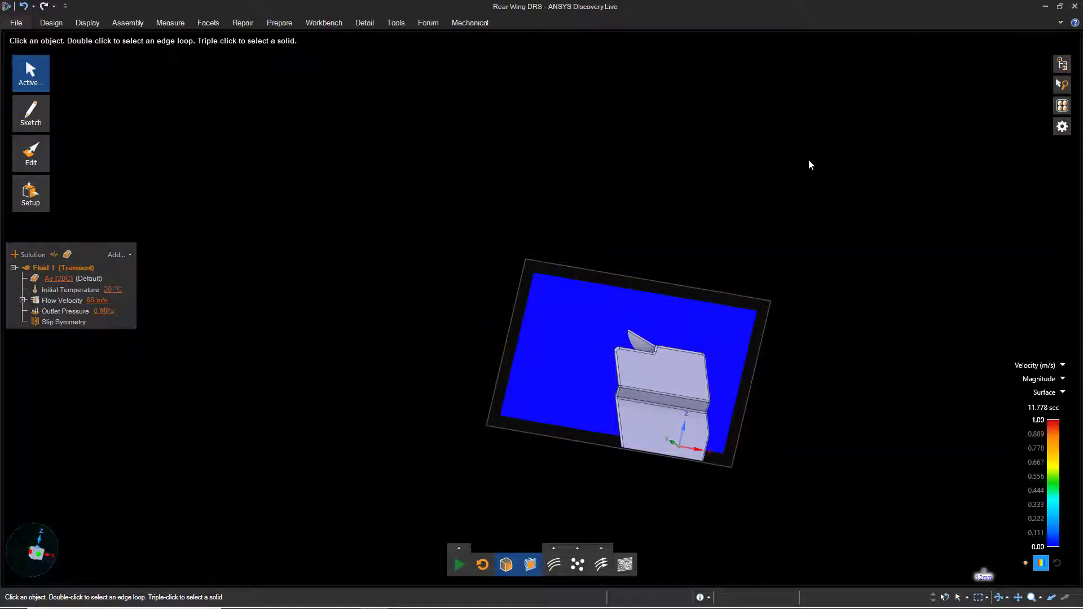
{"action": "key", "text": "h"}
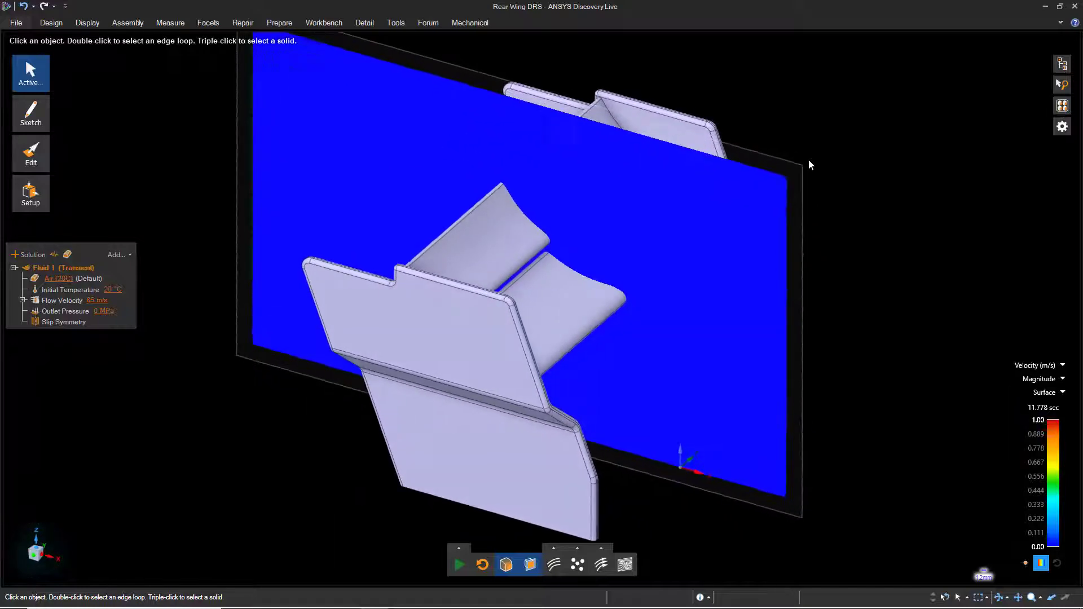
Refine the mesh from 12mm to 8.4mm and restart the flow simulation from zero
{"action": "left_click", "coordinate": [459, 547]}
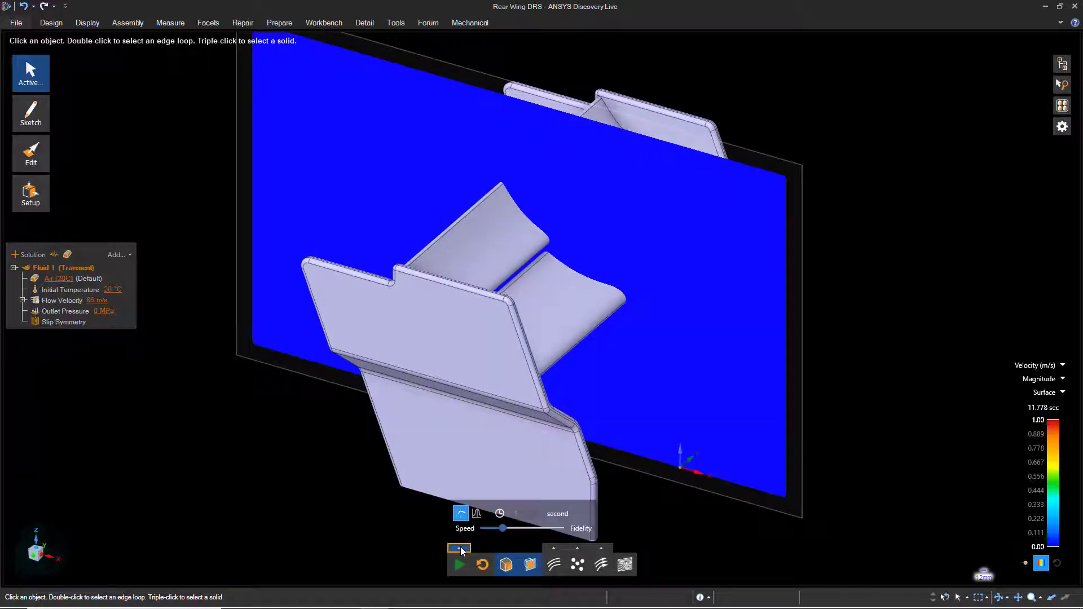
{"action": "left_click_drag", "start_coordinate": [505, 532], "coordinate": [540, 532]}
{"action": "left_click", "coordinate": [460, 549]}
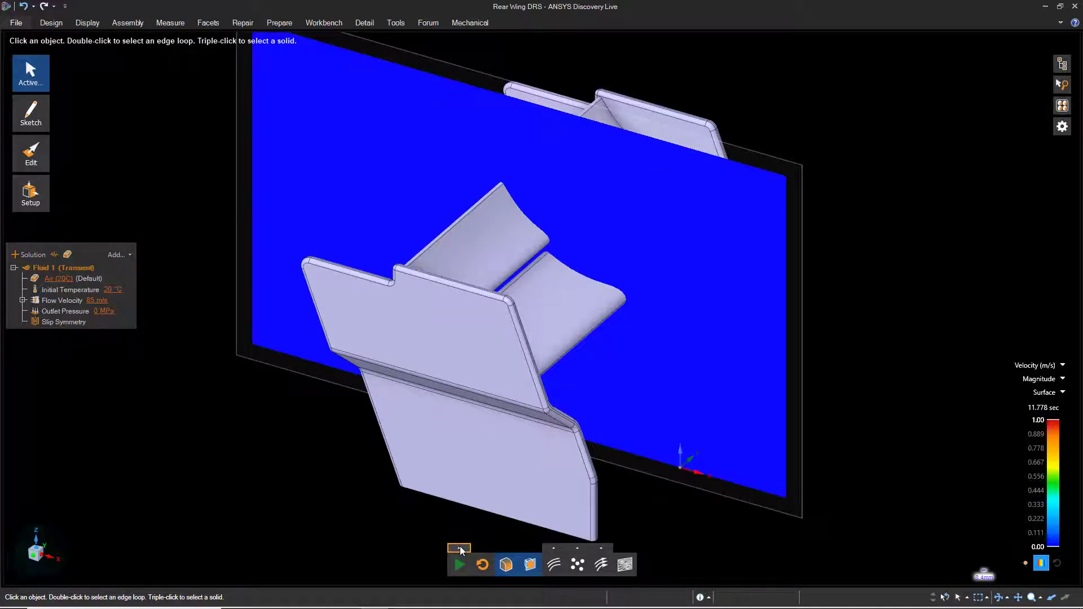
{"action": "left_click", "coordinate": [460, 565]}
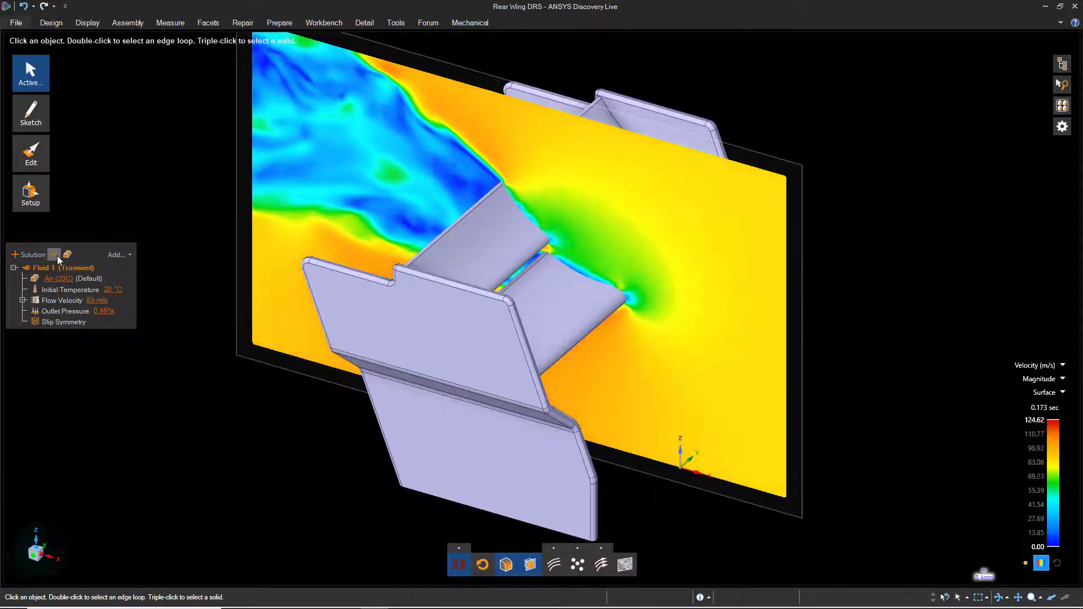
Add a 'Drag' calculation of Force in X direction over All Faces of the four wing bodies
{"action": "left_click", "coordinate": [55, 255]}
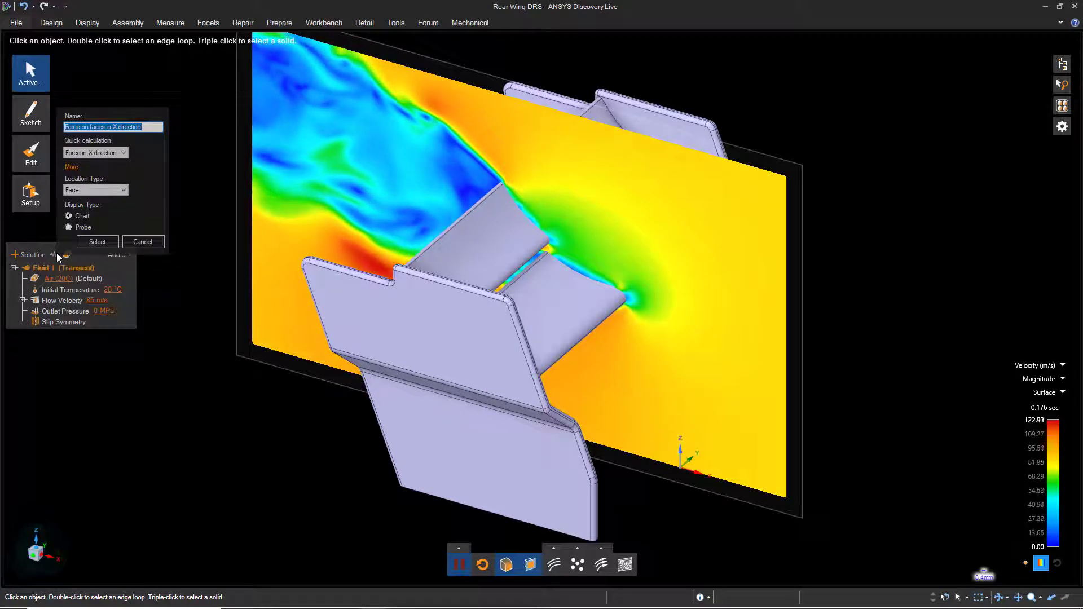
{"action": "type", "text": "Drag"}
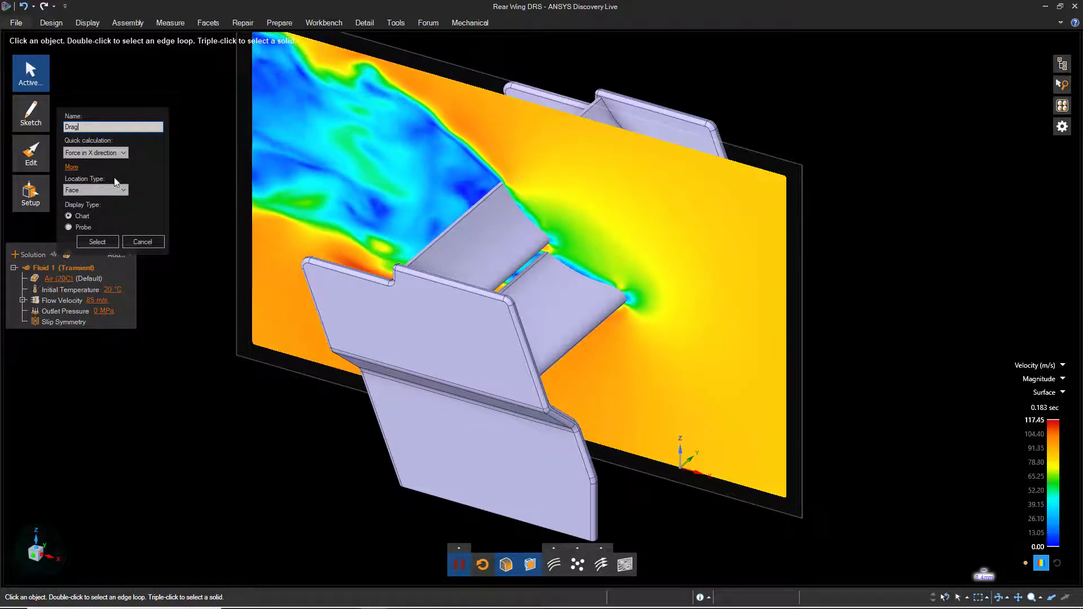
{"action": "left_click", "coordinate": [124, 154]}
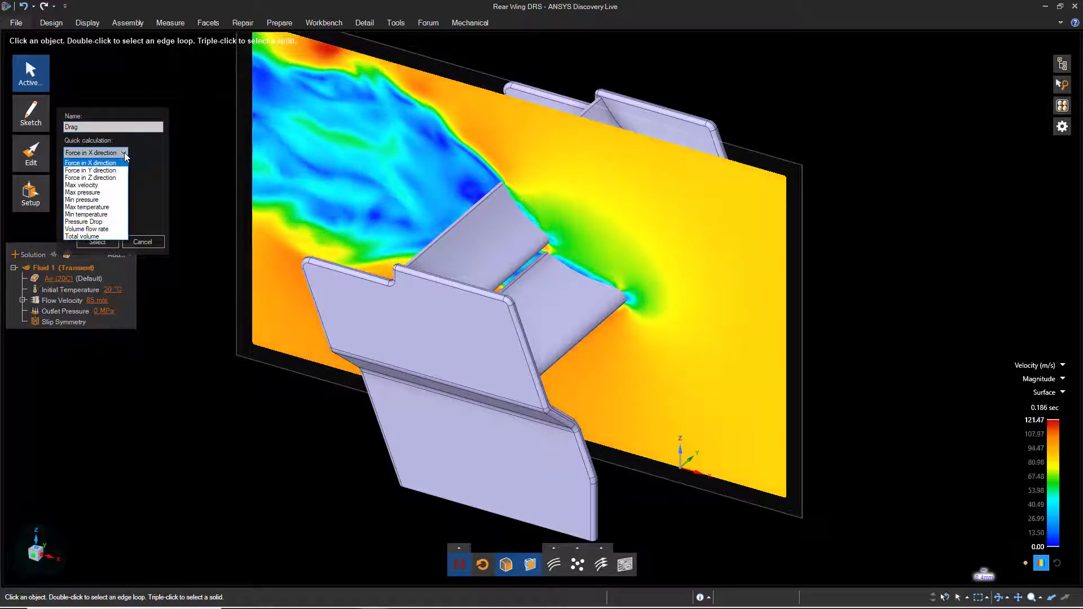
{"action": "left_click", "coordinate": [120, 164]}
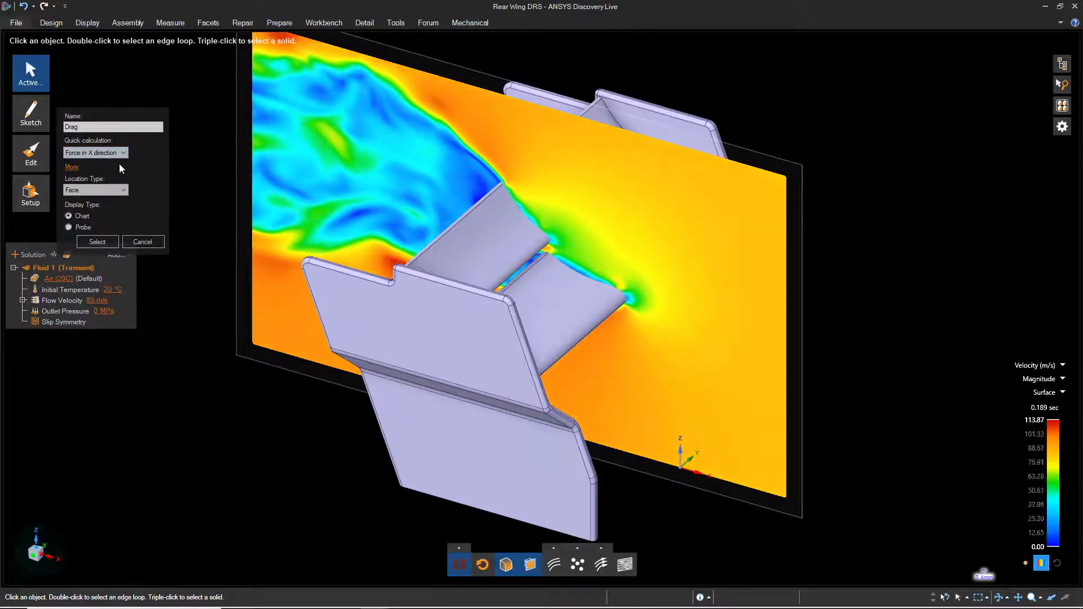
{"action": "left_click", "coordinate": [124, 189]}
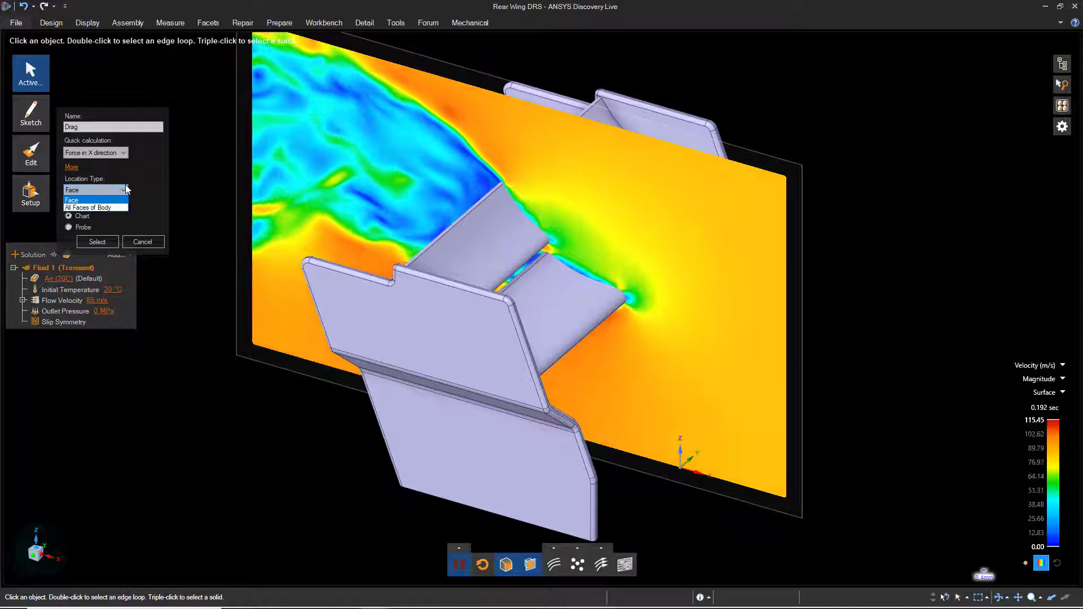
{"action": "left_click", "coordinate": [117, 208]}
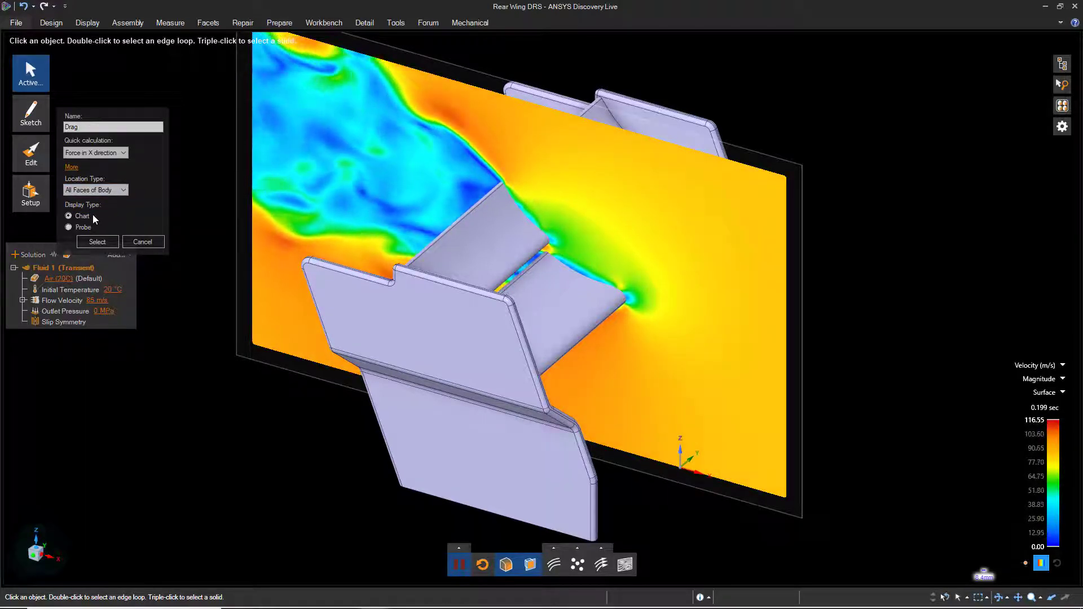
{"action": "left_click", "coordinate": [102, 241]}
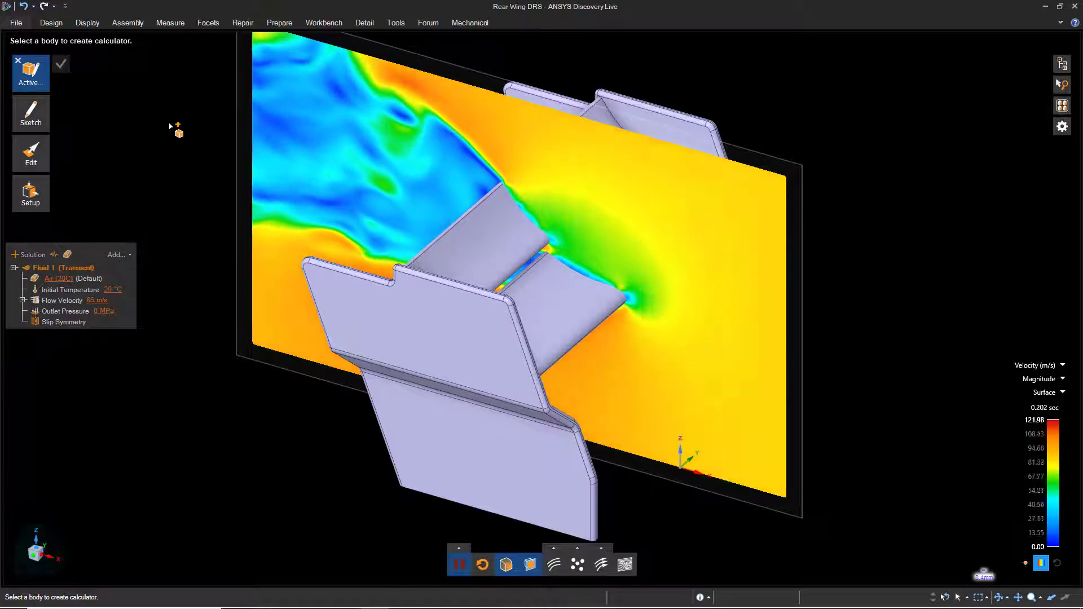
{"action": "left_click_drag", "start_coordinate": [227, 54], "coordinate": [760, 280]}
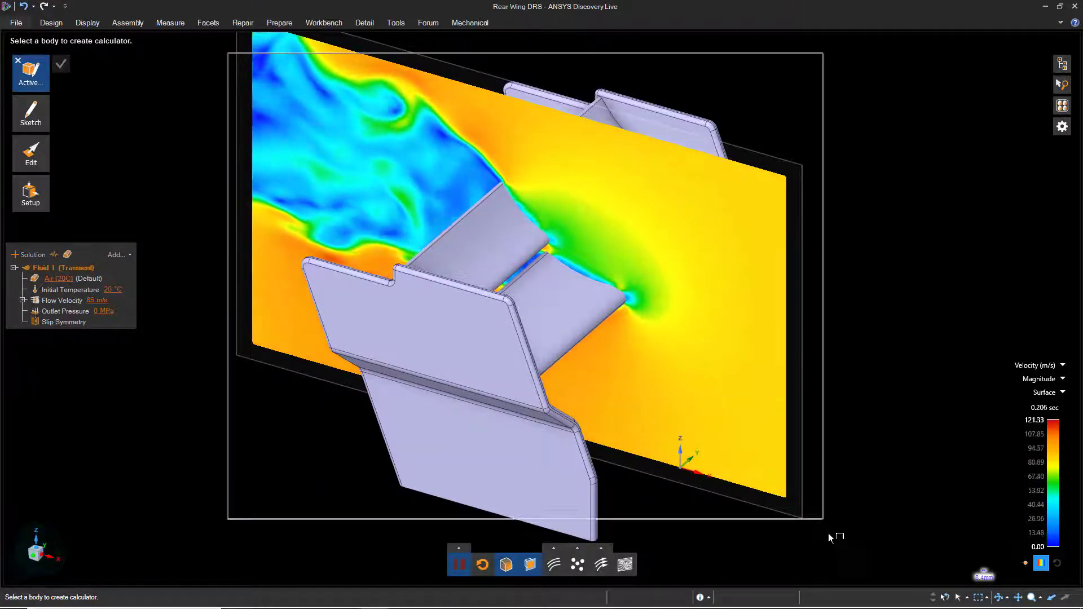
{"action": "left_click_drag", "start_coordinate": [828, 533], "coordinate": [837, 551]}
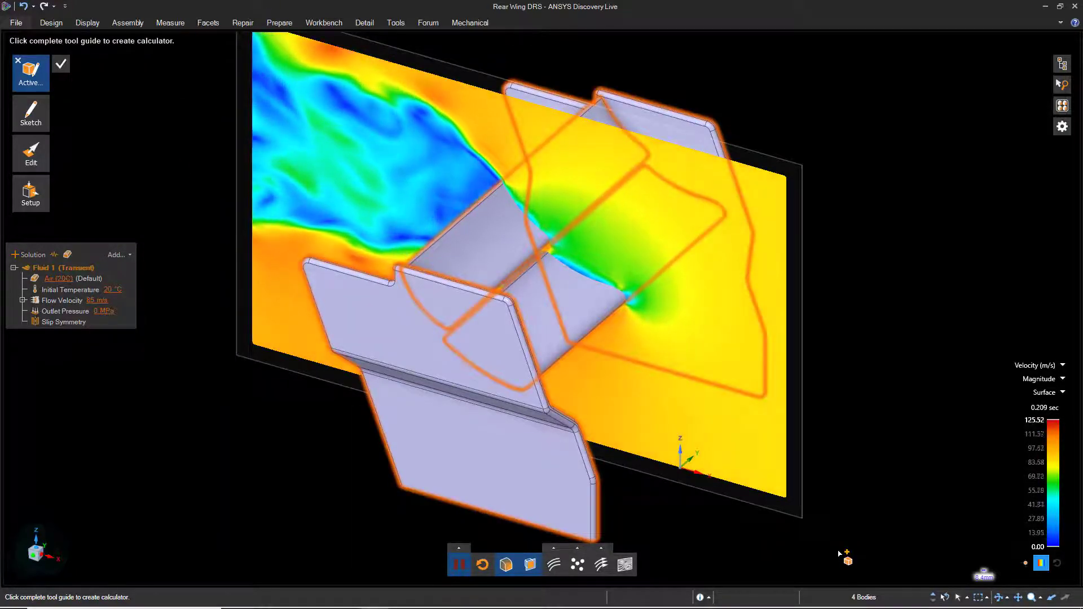
{"action": "left_click", "coordinate": [61, 64]}
Move the Drag chart panel up and left, next to the wing model
{"action": "left_click_drag", "start_coordinate": [918, 228], "coordinate": [847, 197]}
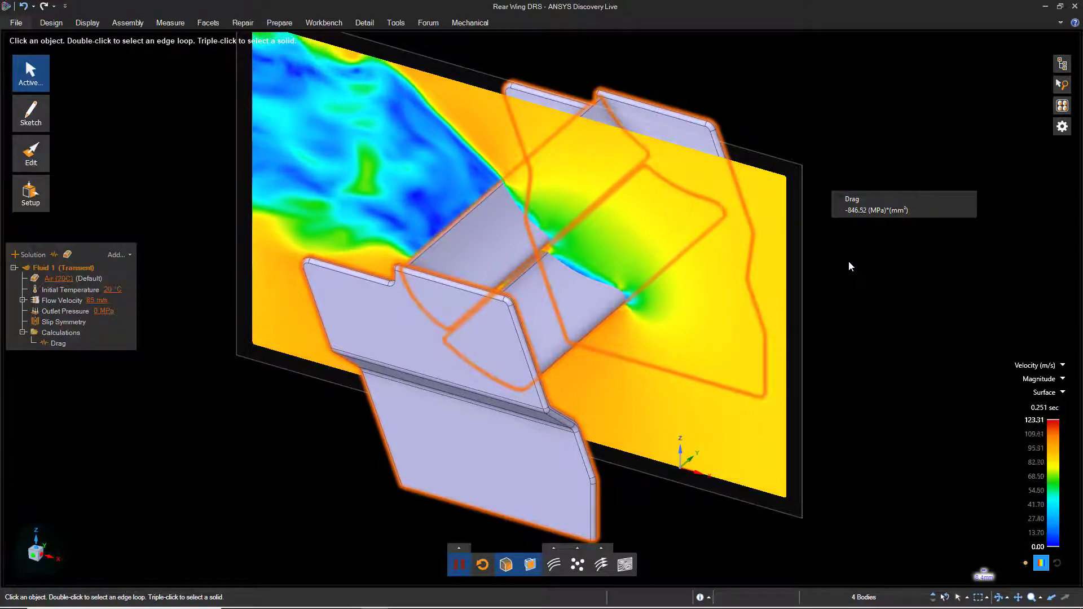
Add a 'Downforce' calculation of Force in Z over All Faces of the wing bodies, collapsed to a value box
{"action": "left_click", "coordinate": [851, 266]}
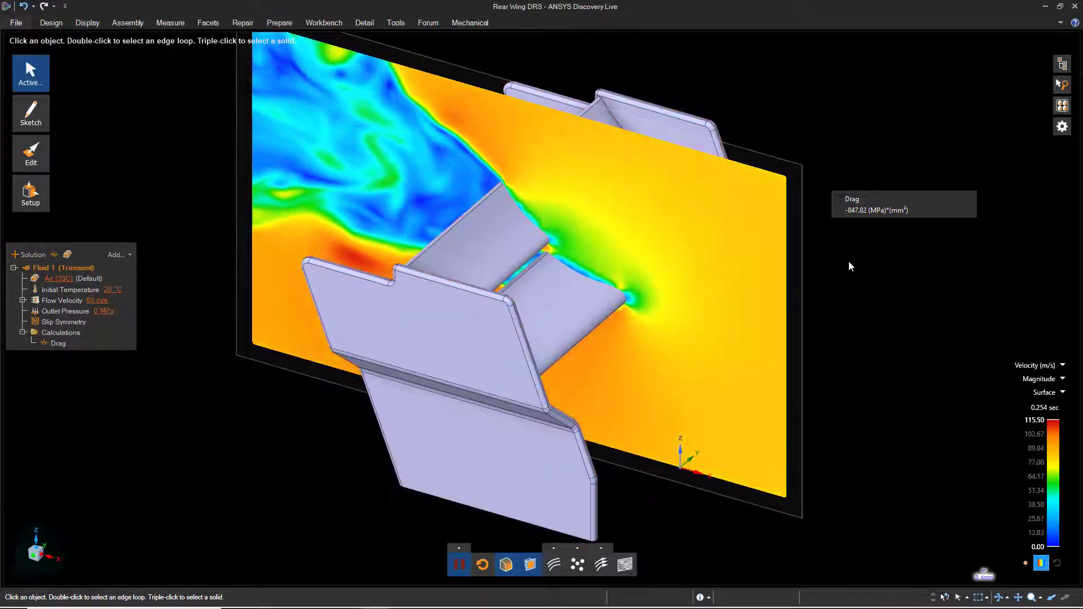
{"action": "left_click", "coordinate": [55, 255]}
{"action": "type", "text": "Downforce"}
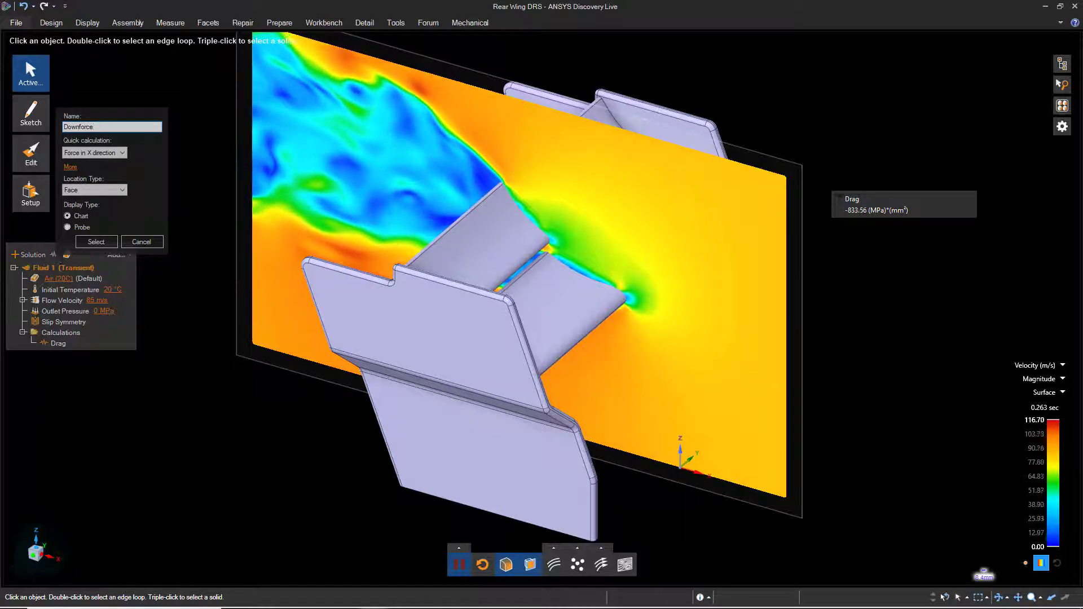
{"action": "left_click", "coordinate": [107, 152]}
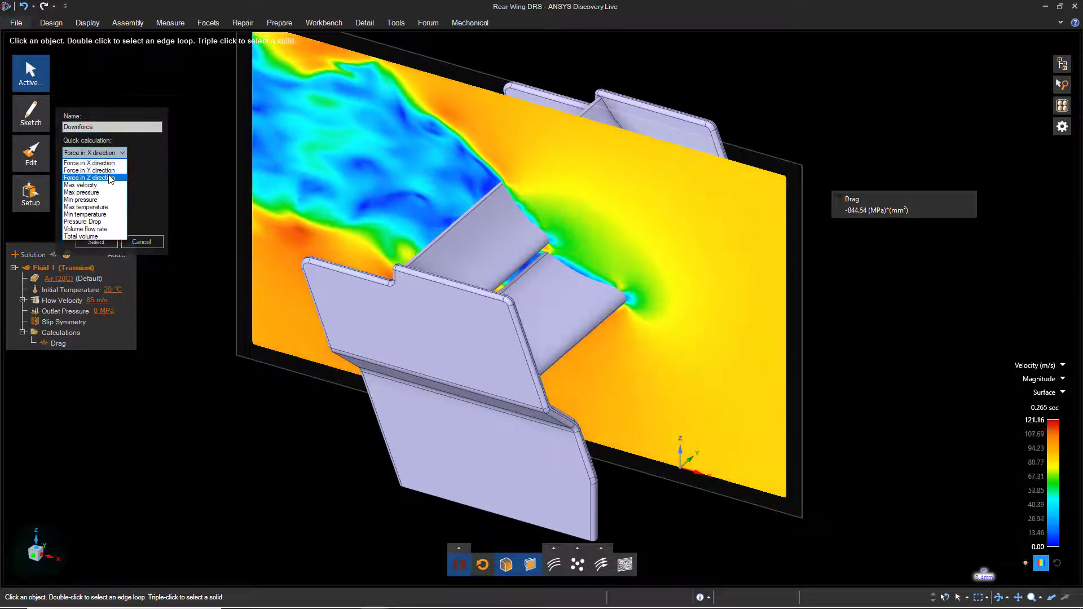
{"action": "left_click", "coordinate": [110, 178]}
{"action": "left_click", "coordinate": [123, 191]}
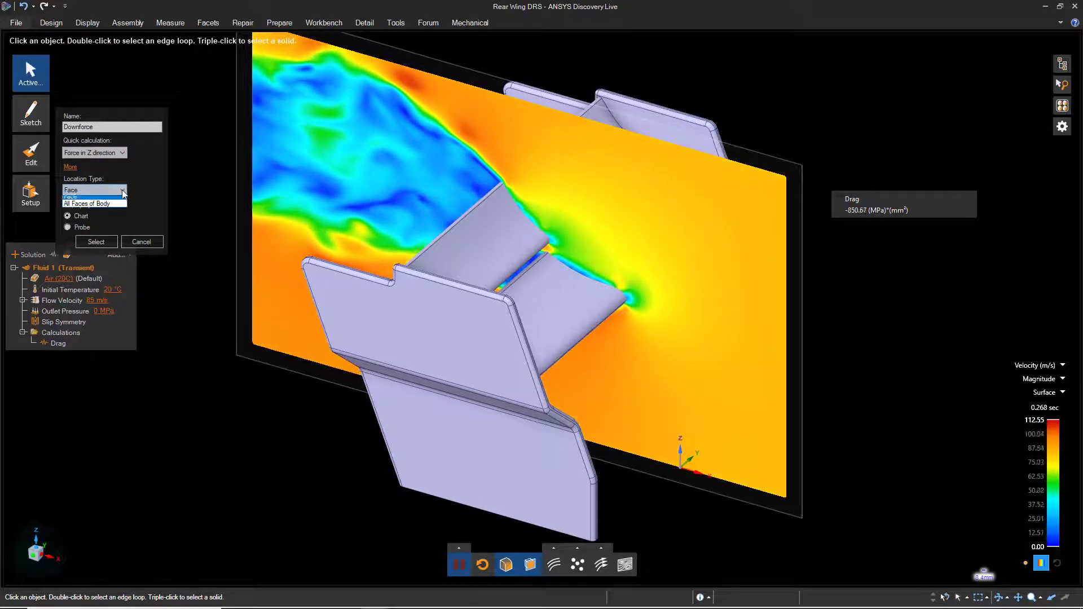
{"action": "left_click", "coordinate": [120, 204]}
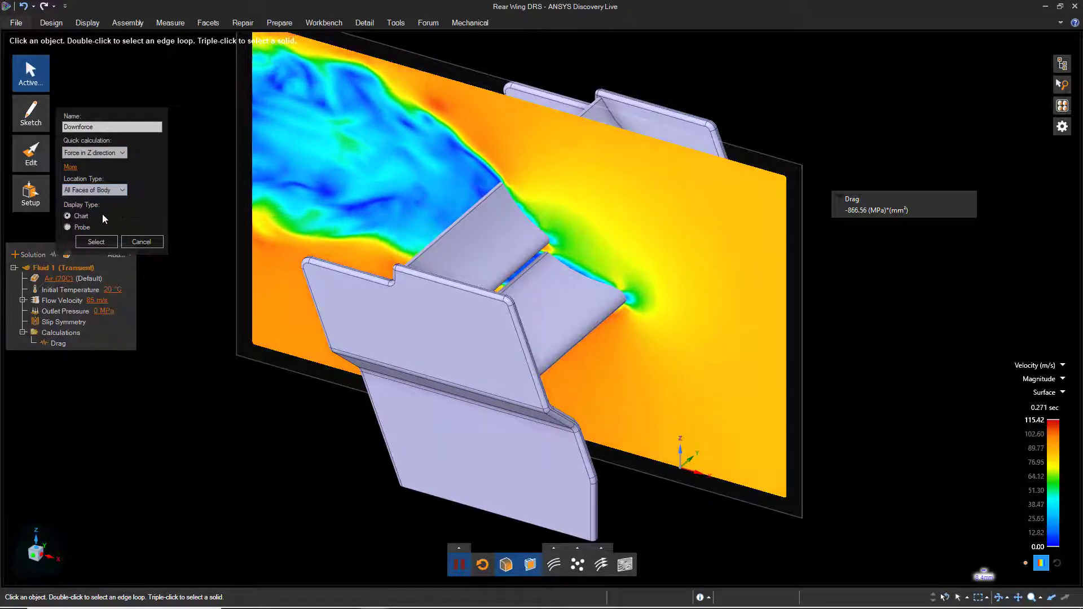
{"action": "left_click", "coordinate": [99, 241]}
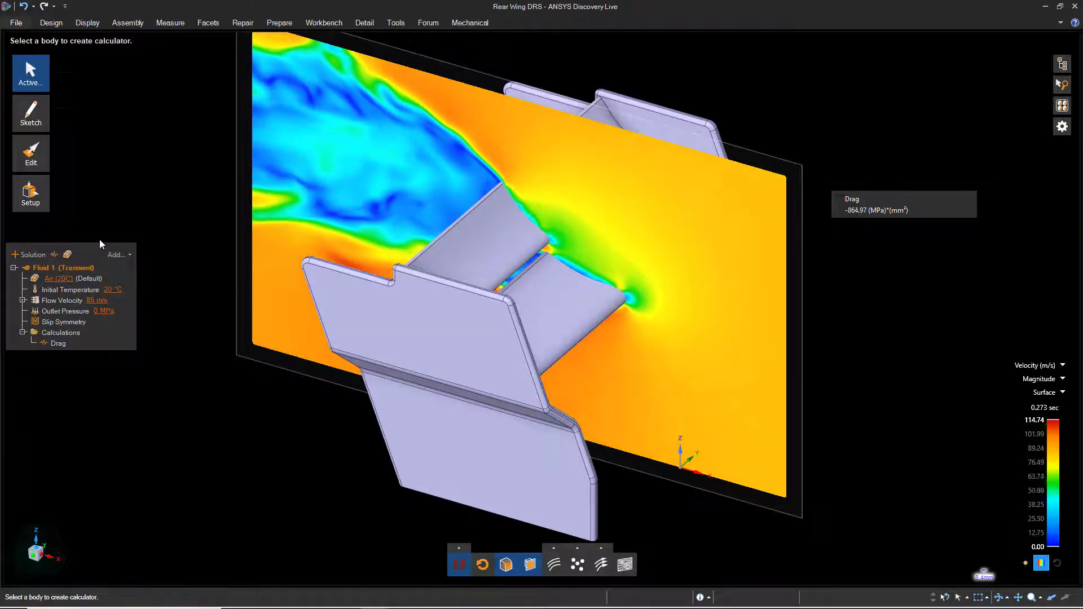
{"action": "left_click_drag", "start_coordinate": [226, 60], "coordinate": [834, 549]}
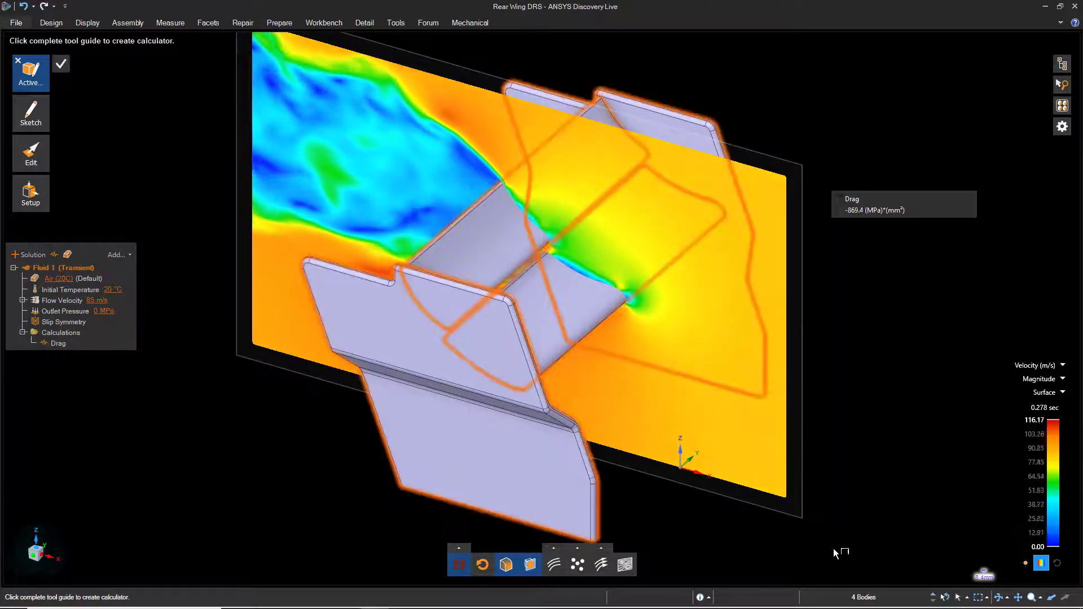
{"action": "left_click", "coordinate": [63, 65]}
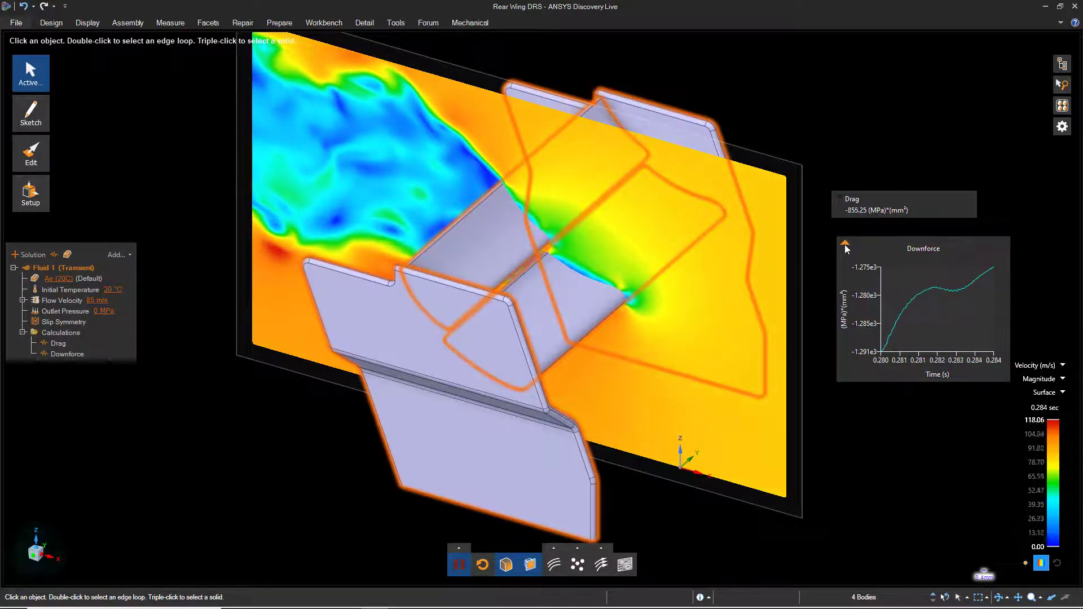
{"action": "left_click", "coordinate": [847, 248]}
Pause and replace the velocity plane with fewer, animated streamlines
{"action": "left_click", "coordinate": [831, 399]}
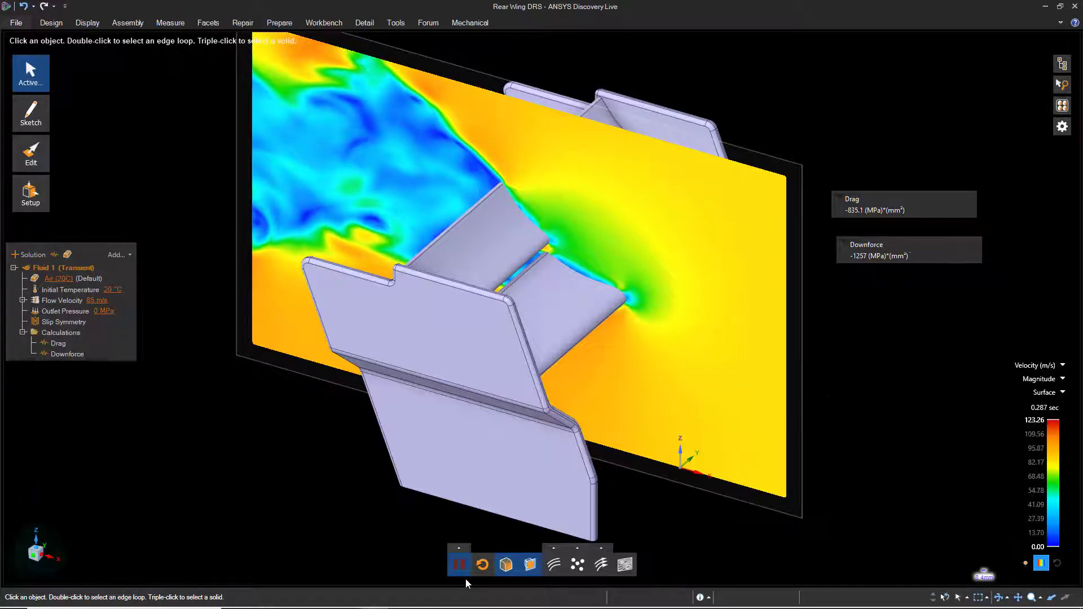
{"action": "left_click", "coordinate": [460, 564]}
{"action": "left_click", "coordinate": [506, 566]}
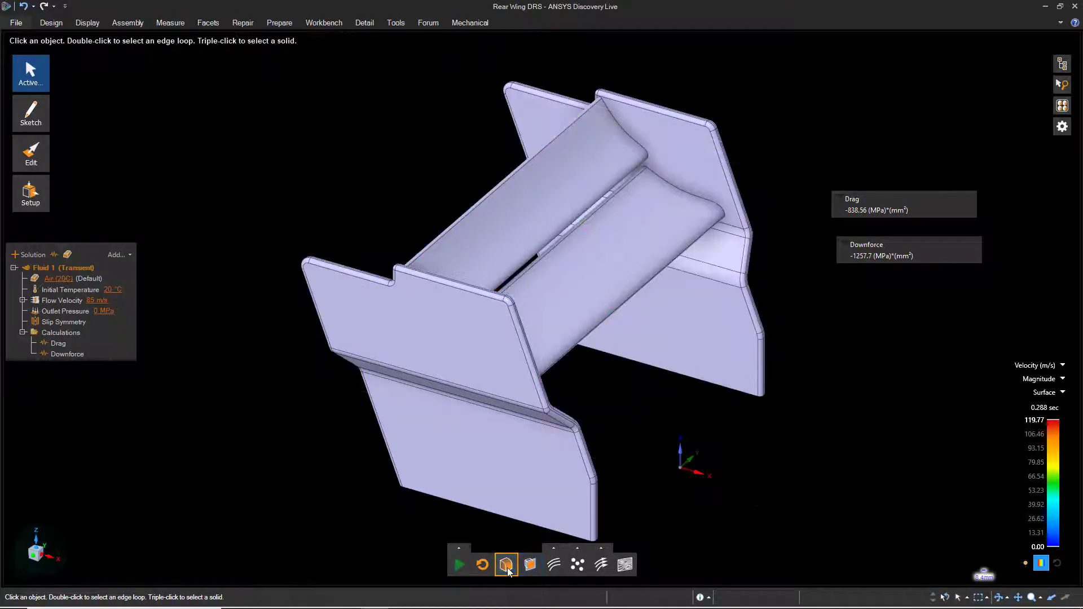
{"action": "left_click", "coordinate": [555, 565]}
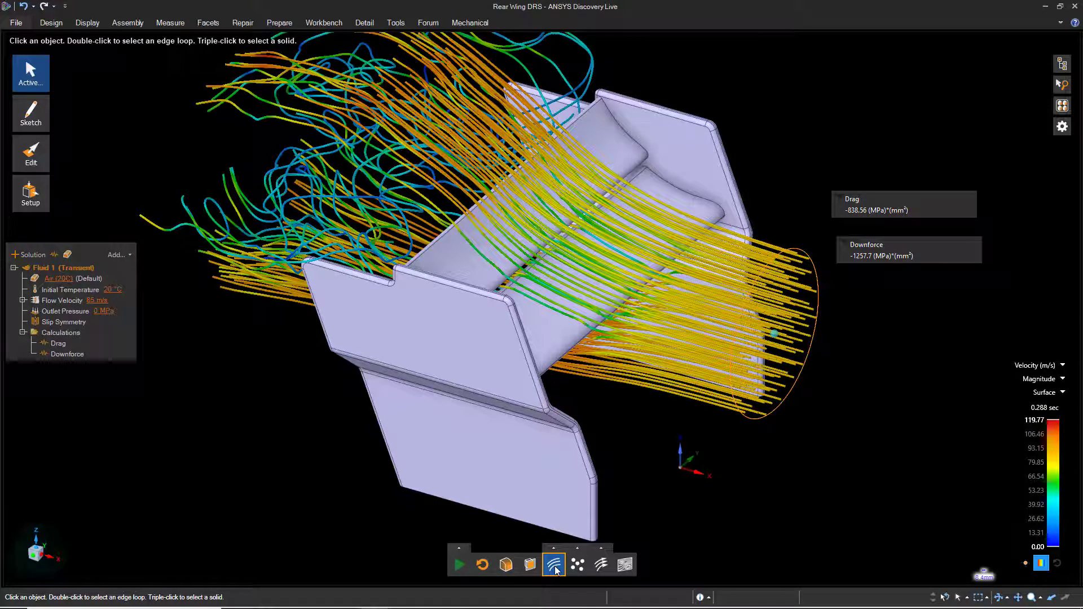
{"action": "left_click", "coordinate": [554, 548]}
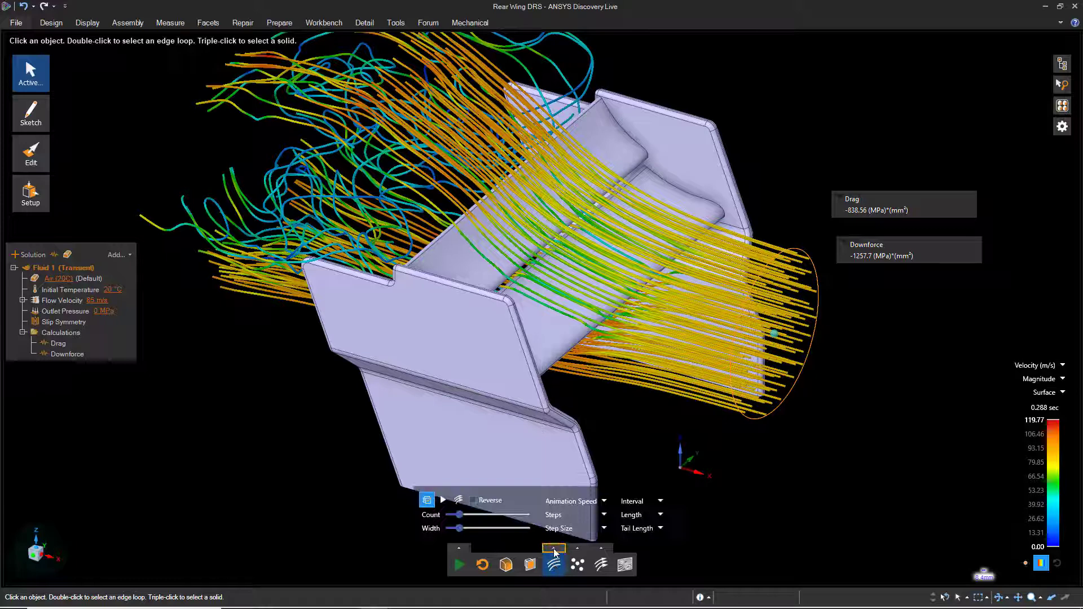
{"action": "mouse_move", "coordinate": [459, 515]}
{"action": "left_mouse_down"}
{"action": "mouse_move", "coordinate": [451, 514]}
{"action": "mouse_move", "coordinate": [465, 521]}
{"action": "left_mouse_up"}
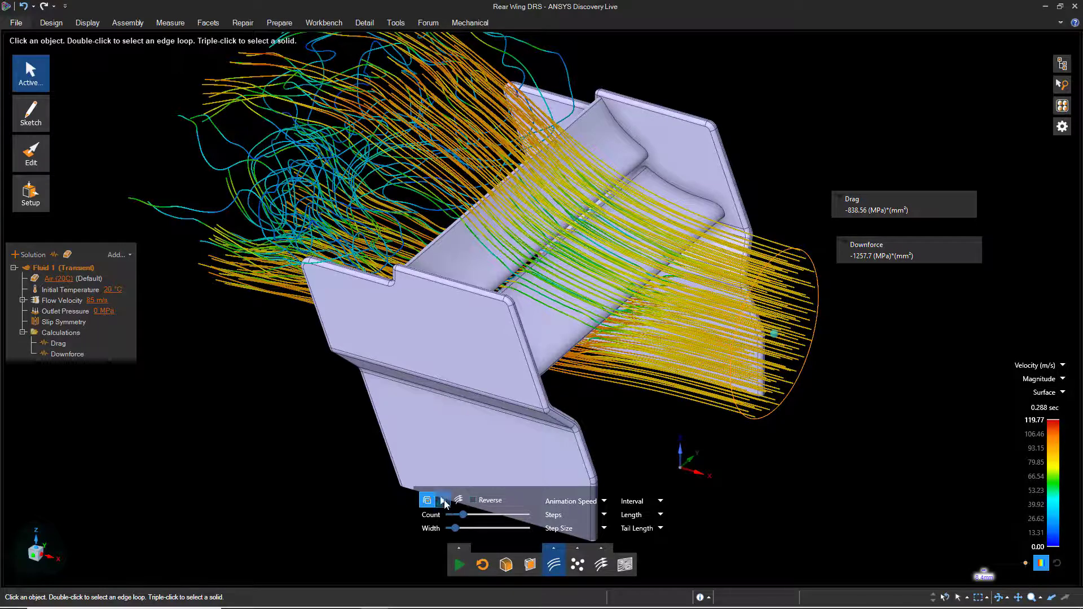
{"action": "left_click", "coordinate": [443, 500]}
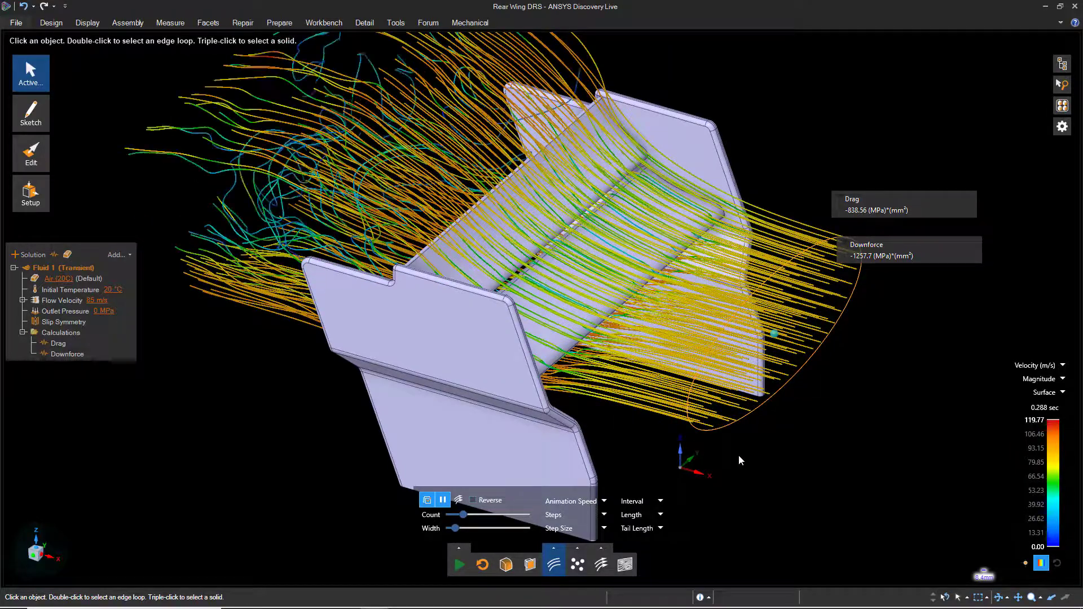
Restore the velocity contour plane and resume the simulation
{"action": "left_click", "coordinate": [562, 550]}
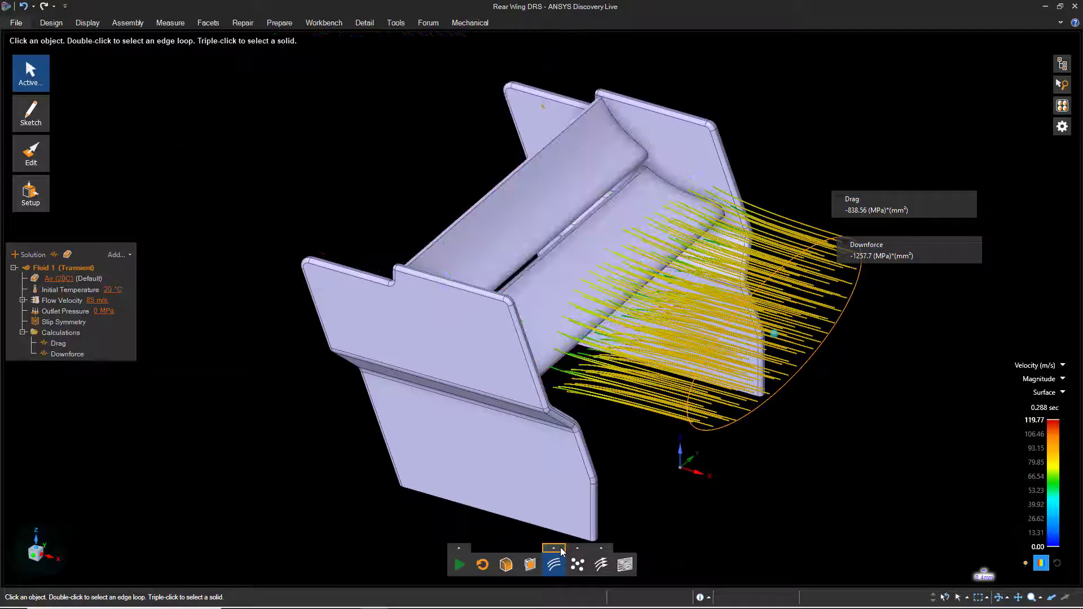
{"action": "left_click", "coordinate": [507, 566]}
{"action": "left_click", "coordinate": [459, 565]}
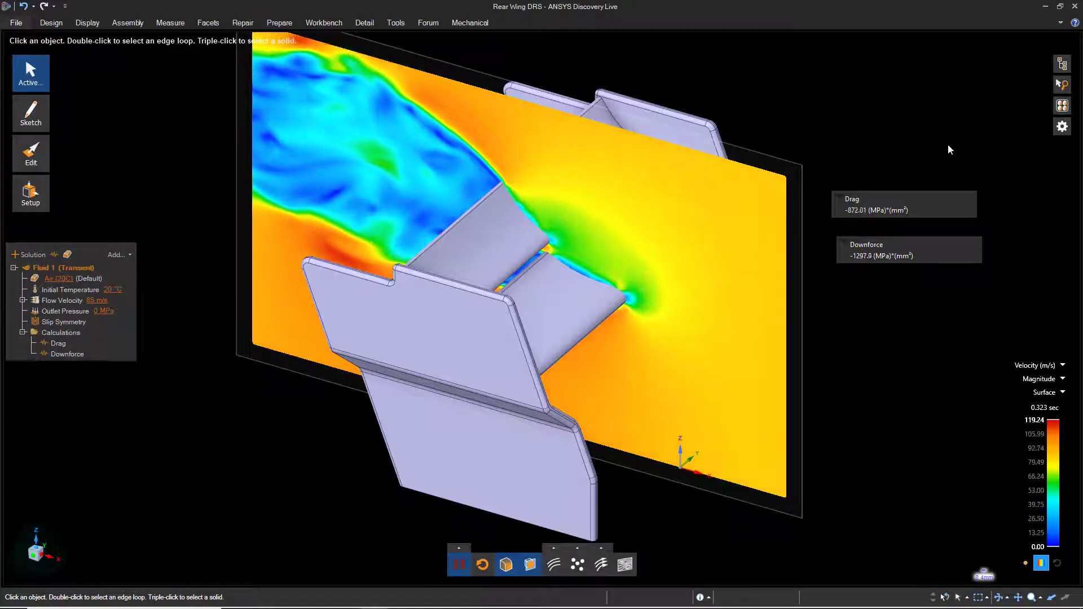
Set the DRS angle dimension to -30° and view the wing from the front with nothing selected
{"action": "left_click", "coordinate": [1062, 106]}
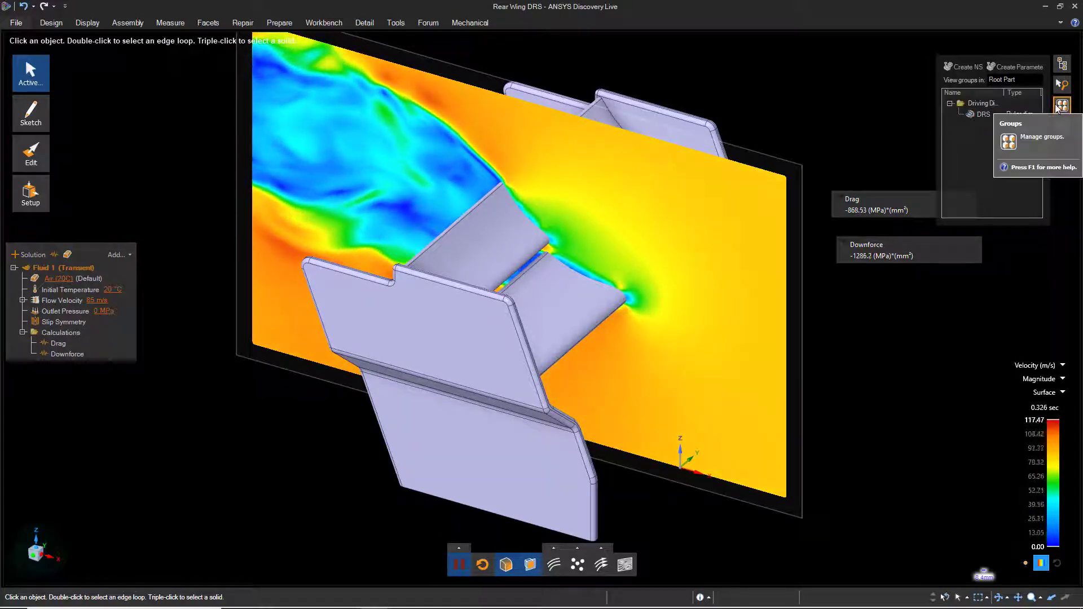
{"action": "left_click", "coordinate": [1021, 115]}
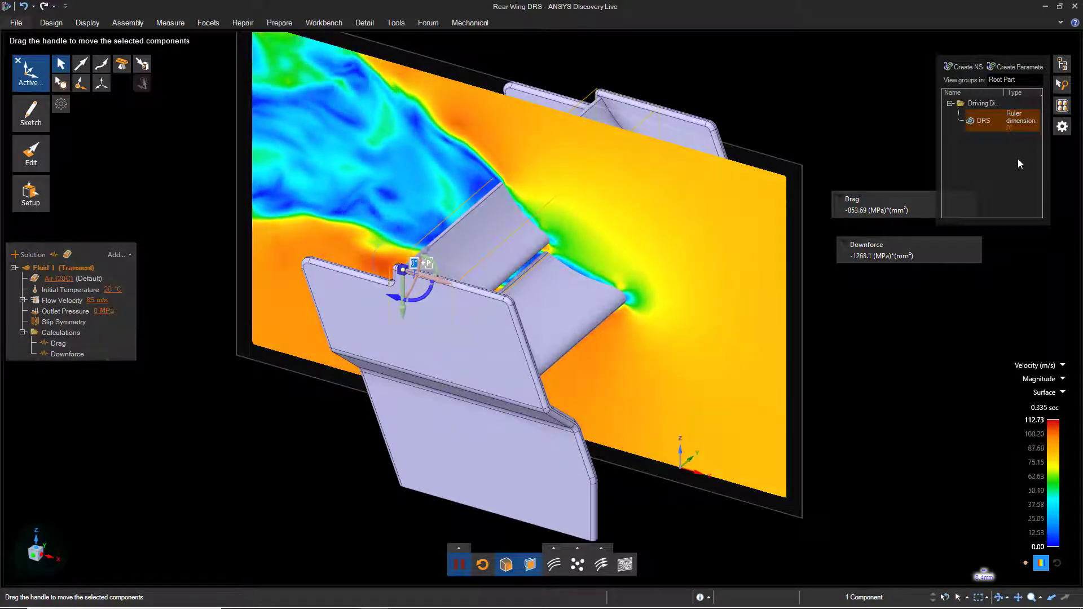
{"action": "left_click", "coordinate": [1010, 130]}
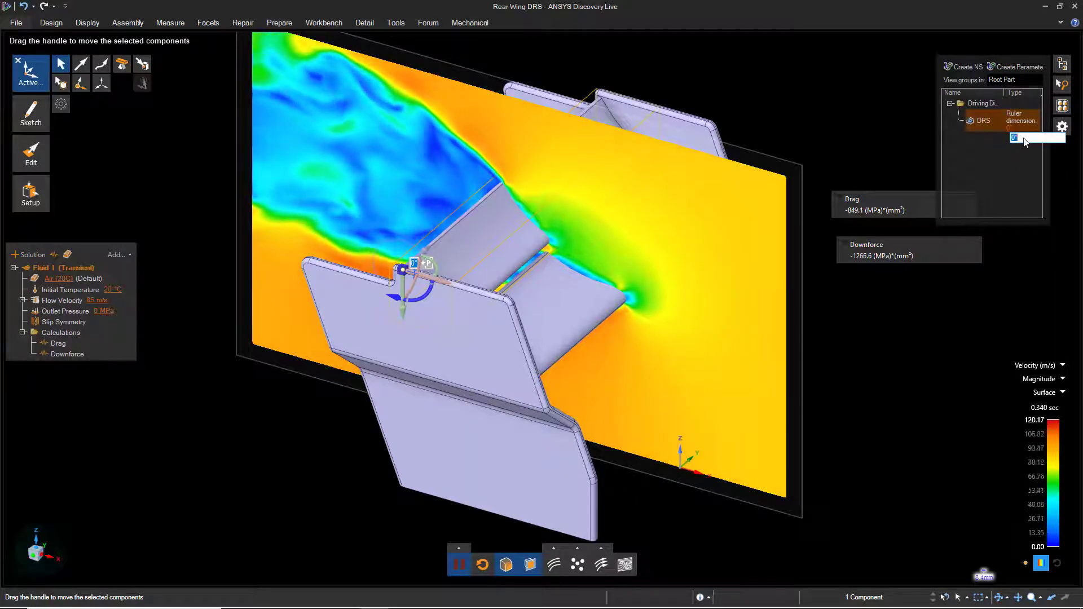
{"action": "type", "text": "-30"}
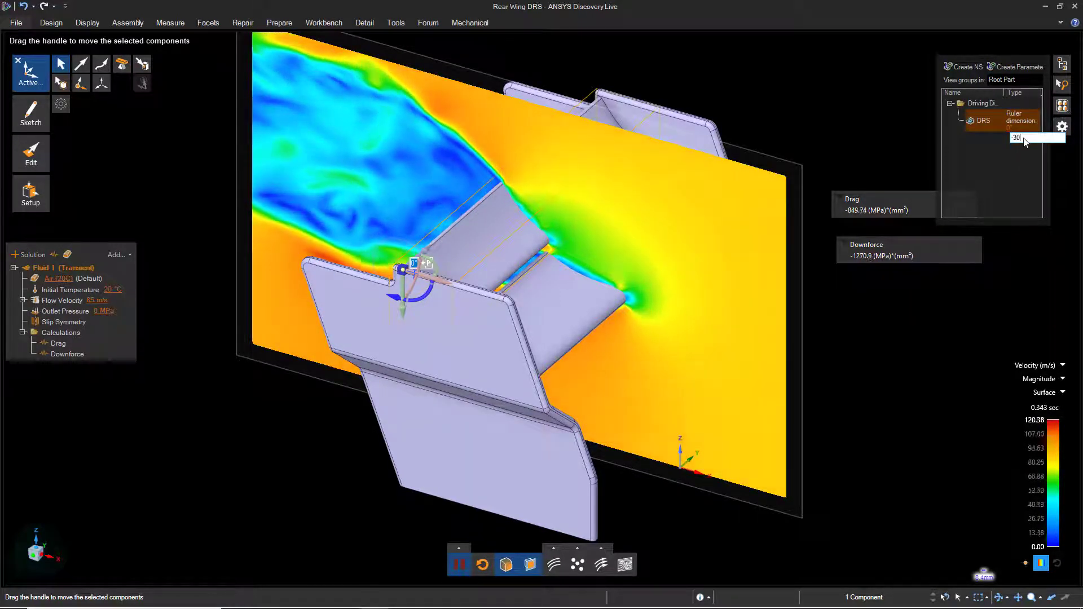
{"action": "key", "text": "Return"}
{"action": "left_click", "coordinate": [36, 552]}
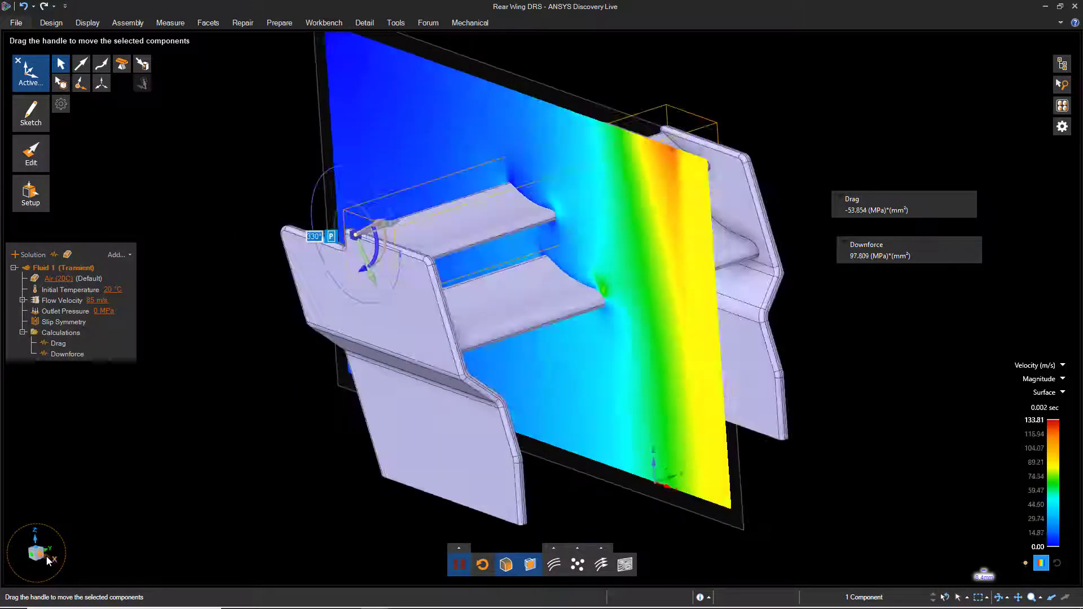
{"action": "left_click", "coordinate": [130, 529]}
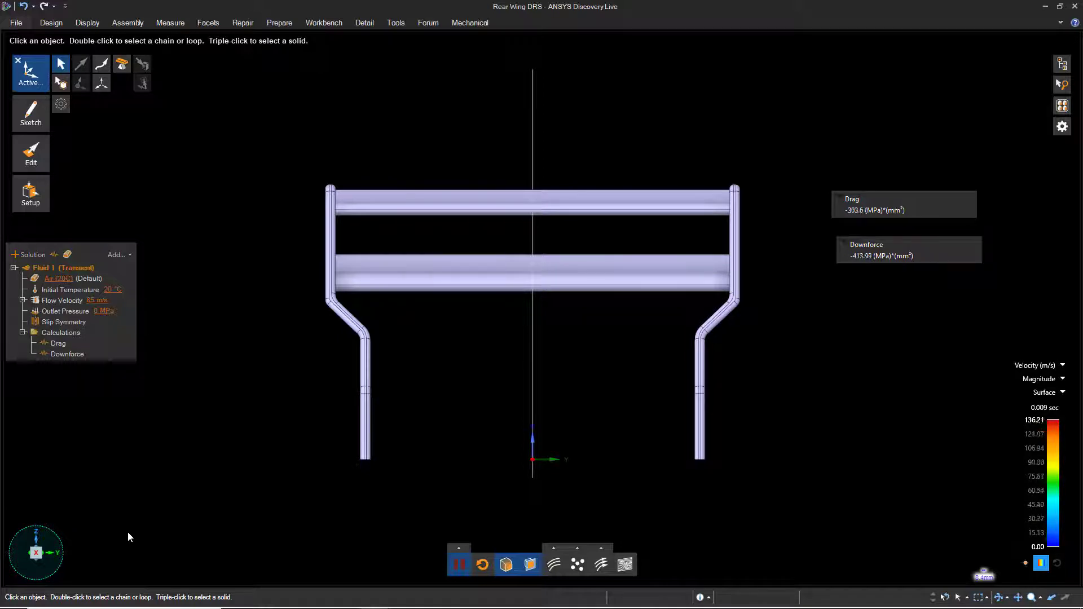
From the side view, clip the model with the velocity plane and deselect the plane
{"action": "left_click", "coordinate": [30, 555]}
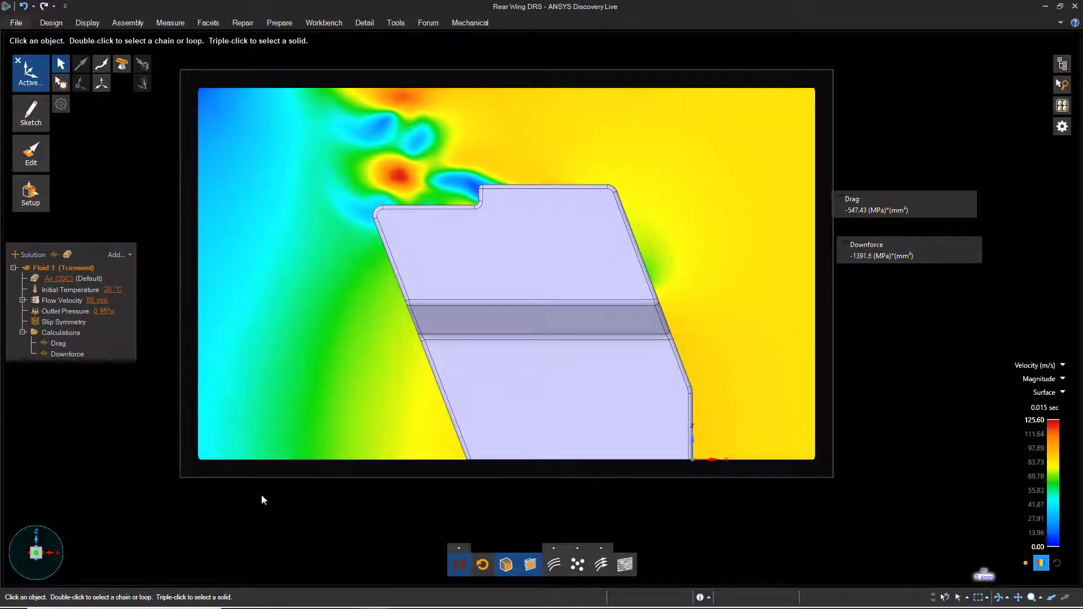
{"action": "right_click", "coordinate": [269, 479]}
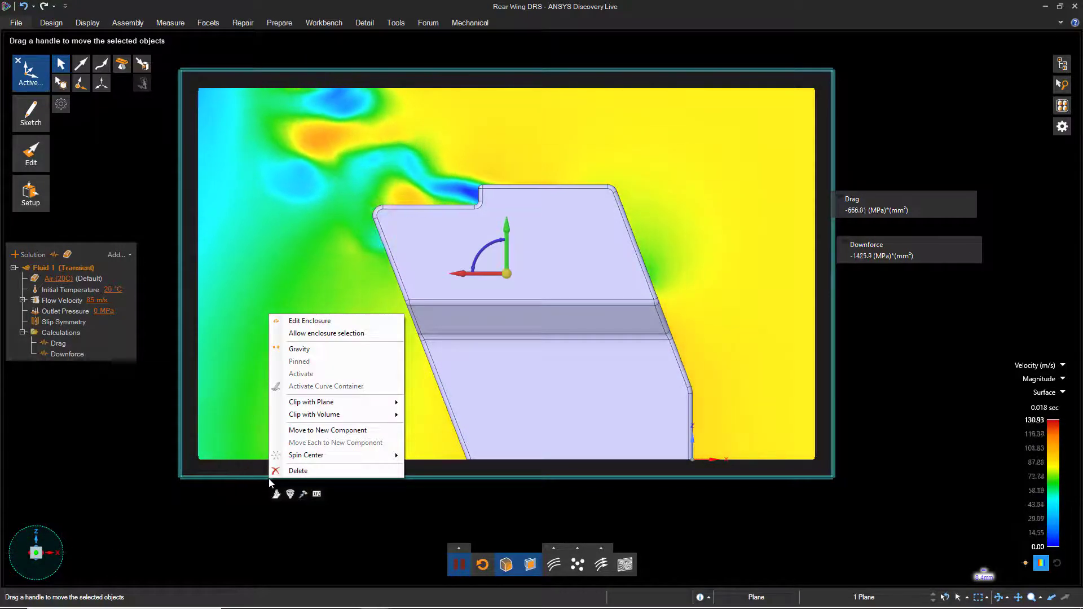
{"action": "mouse_move", "coordinate": [339, 402]}
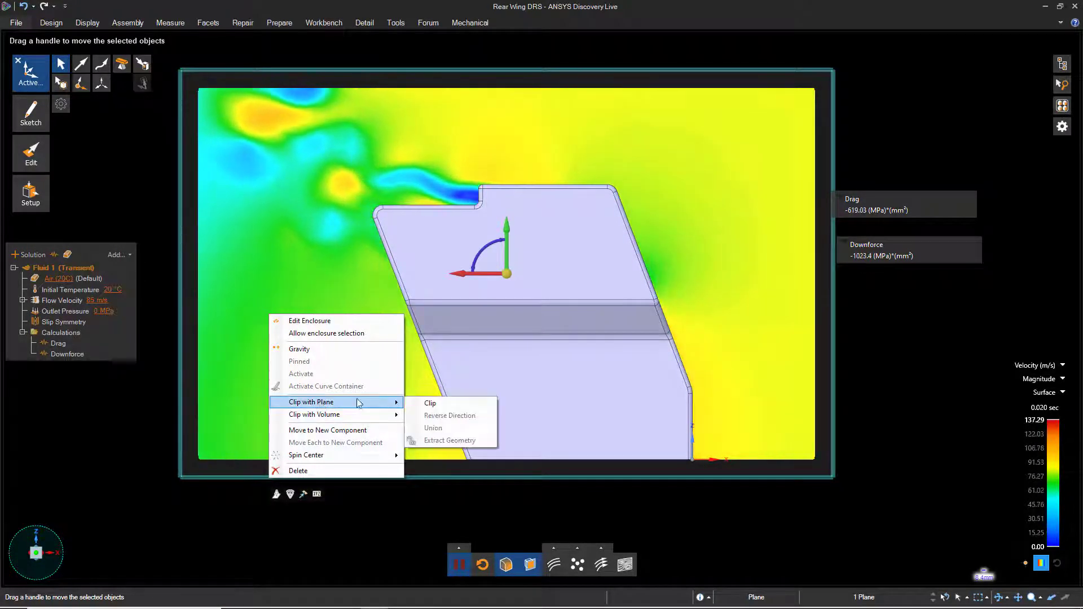
{"action": "left_click", "coordinate": [441, 403]}
{"action": "left_click", "coordinate": [453, 495]}
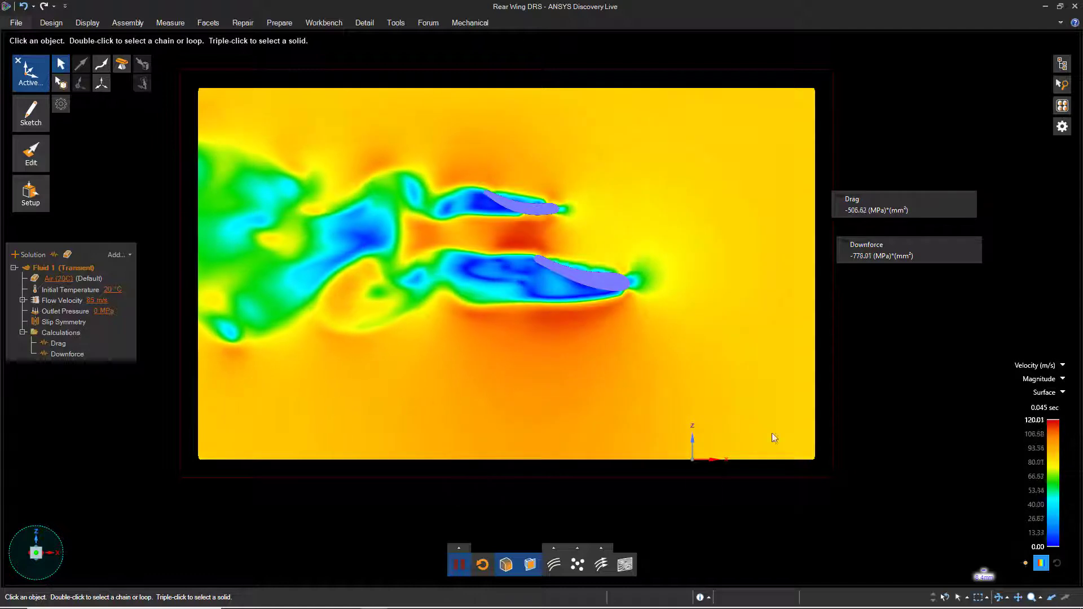
Plot Pressure instead of velocity, displayed as Inverse Surface on the wings
{"action": "left_click", "coordinate": [1057, 367]}
{"action": "left_click", "coordinate": [1035, 389]}
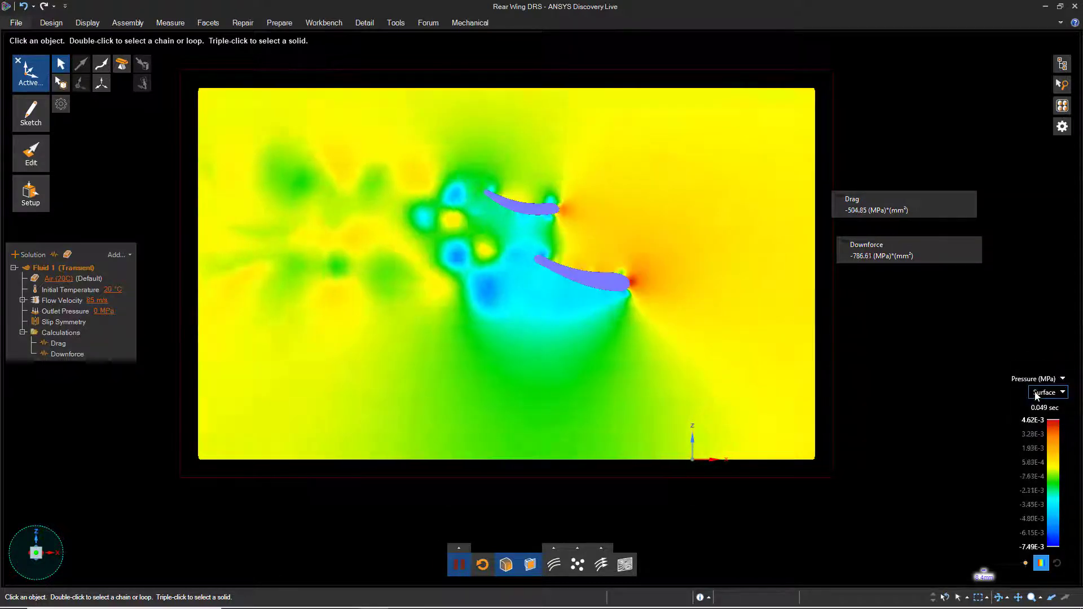
{"action": "left_click", "coordinate": [1049, 392]}
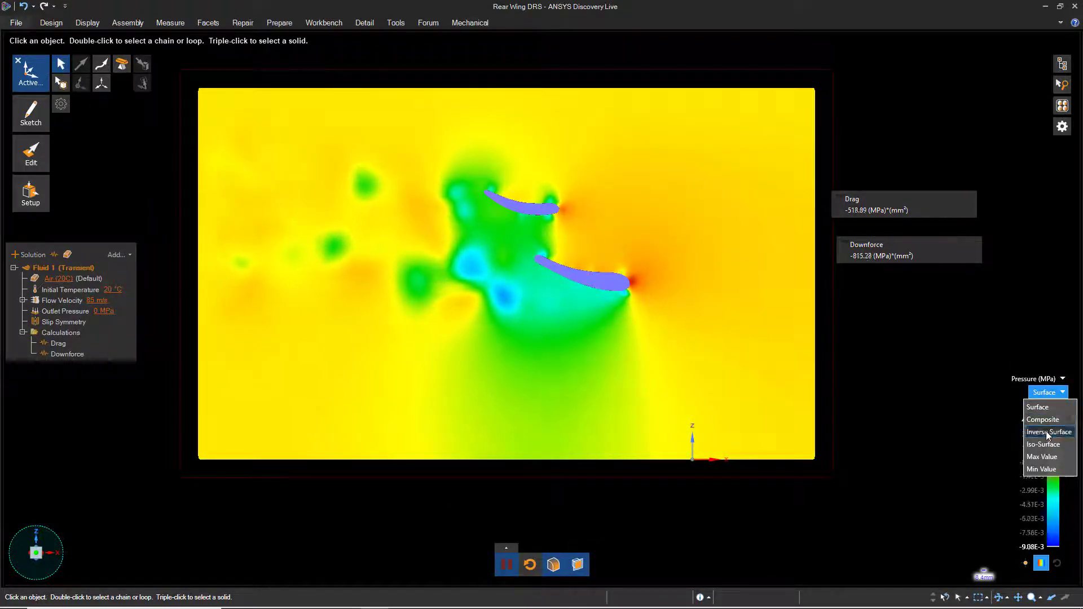
{"action": "left_click", "coordinate": [1046, 431]}
Pause the simulation at 0.056 sec and show the whole wing in 3-D, back at the home view
{"action": "left_click", "coordinate": [507, 564]}
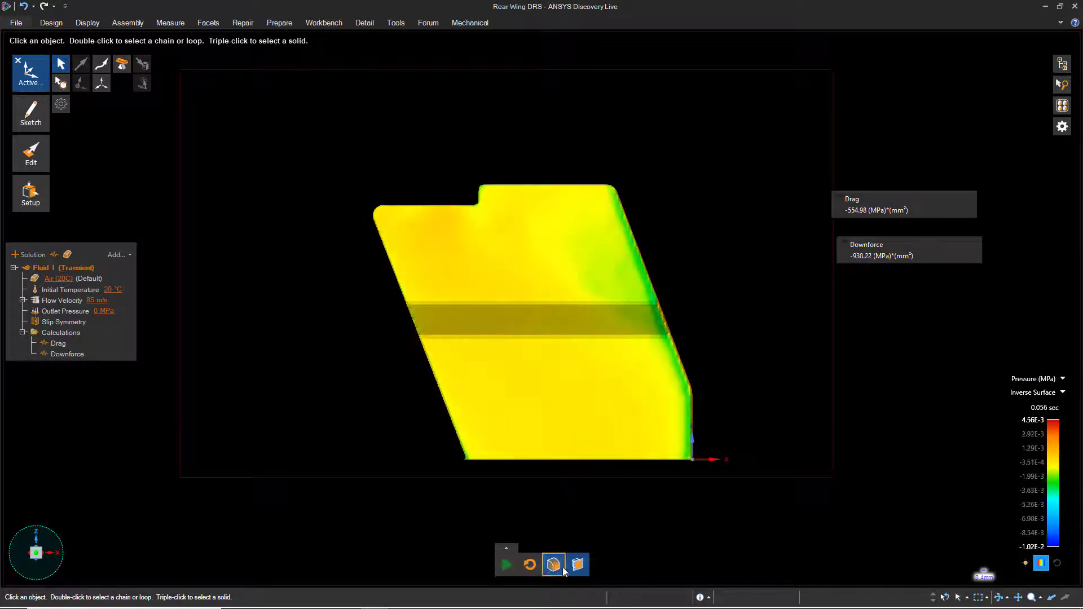
{"action": "left_click", "coordinate": [578, 565]}
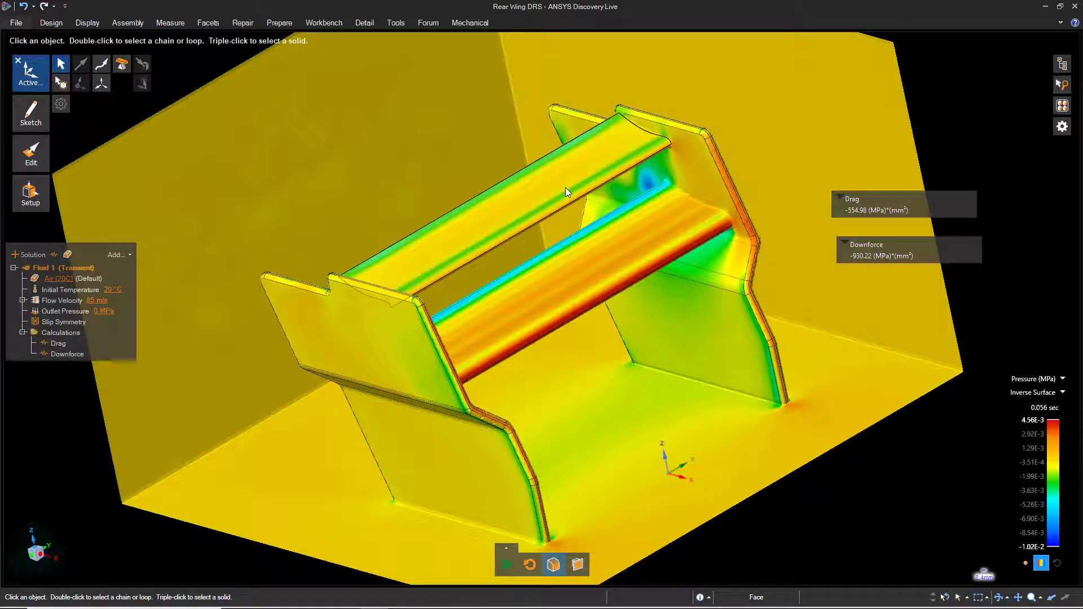
{"action": "mouse_move", "coordinate": [567, 212]}
{"action": "middle_mouse_down"}
{"action": "mouse_move", "coordinate": [491, 74]}
{"action": "mouse_move", "coordinate": [544, 133]}
{"action": "middle_mouse_up"}
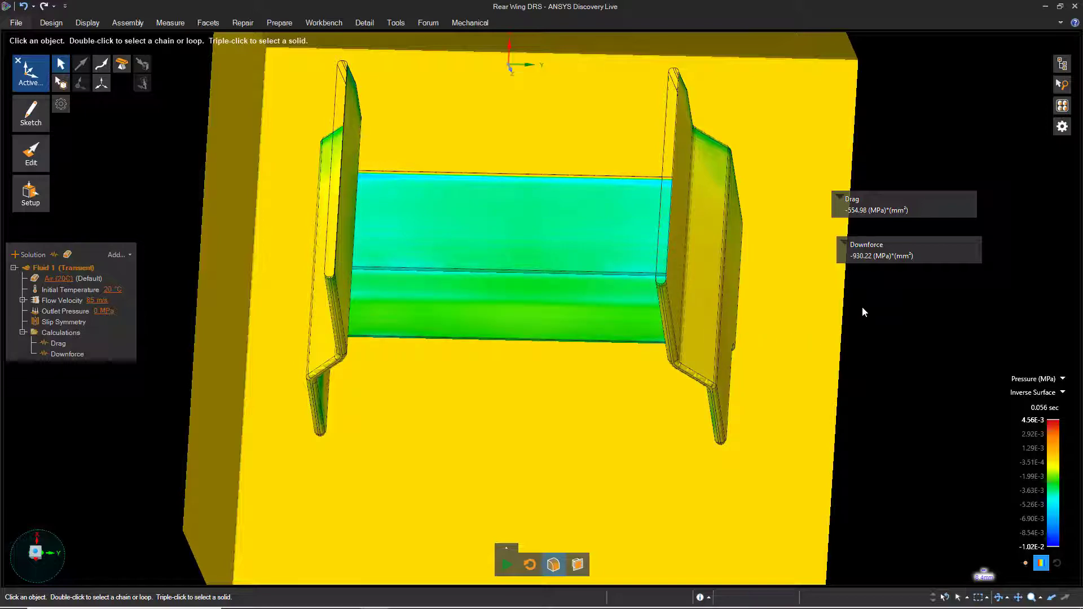
{"action": "key", "text": "h"}
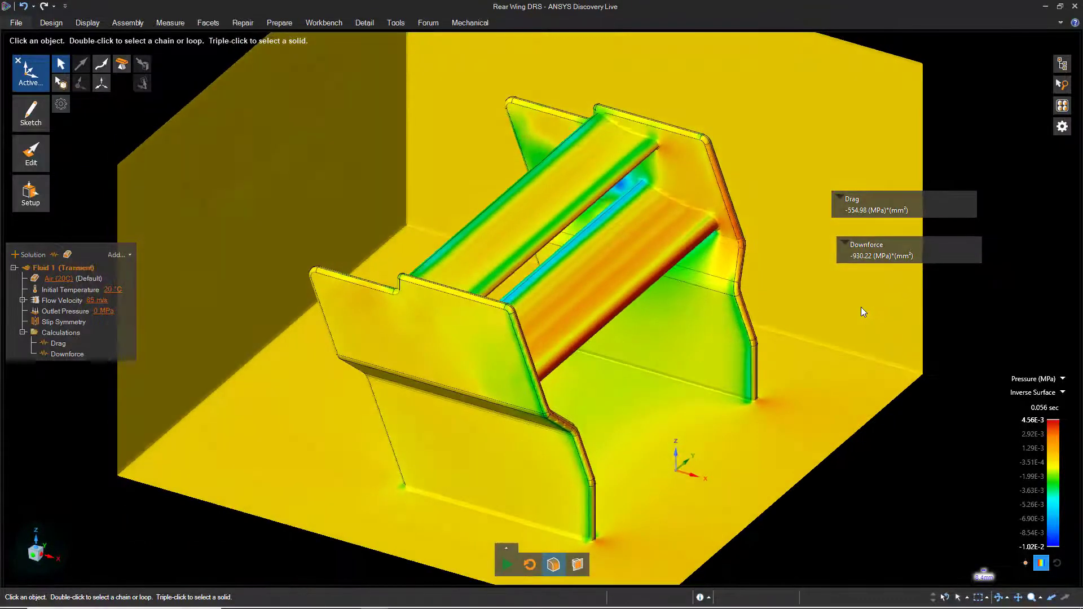